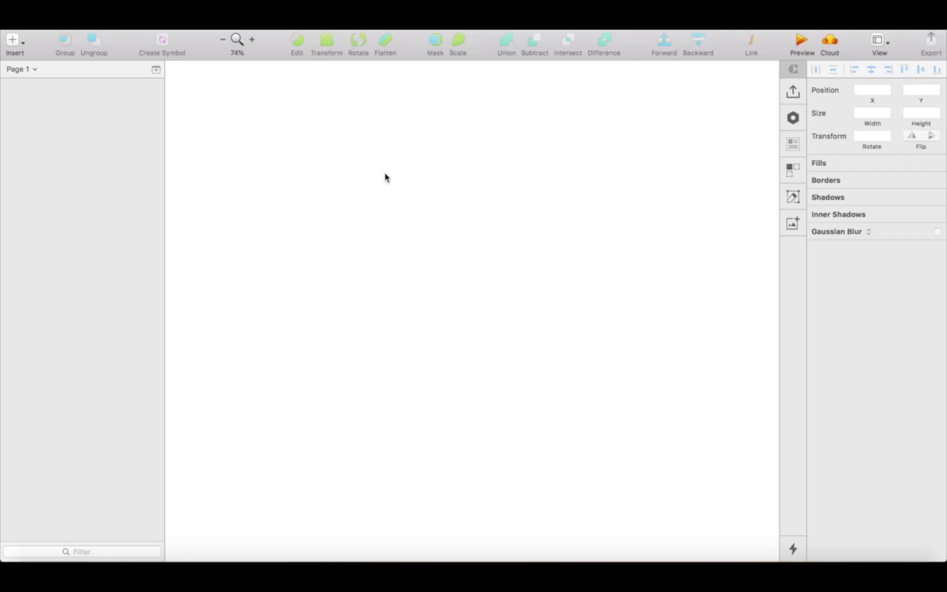
Switch to the Artboard tool (A) to list the Apple device presets, such as iPhone 8
{"action": "key", "text": "a"}
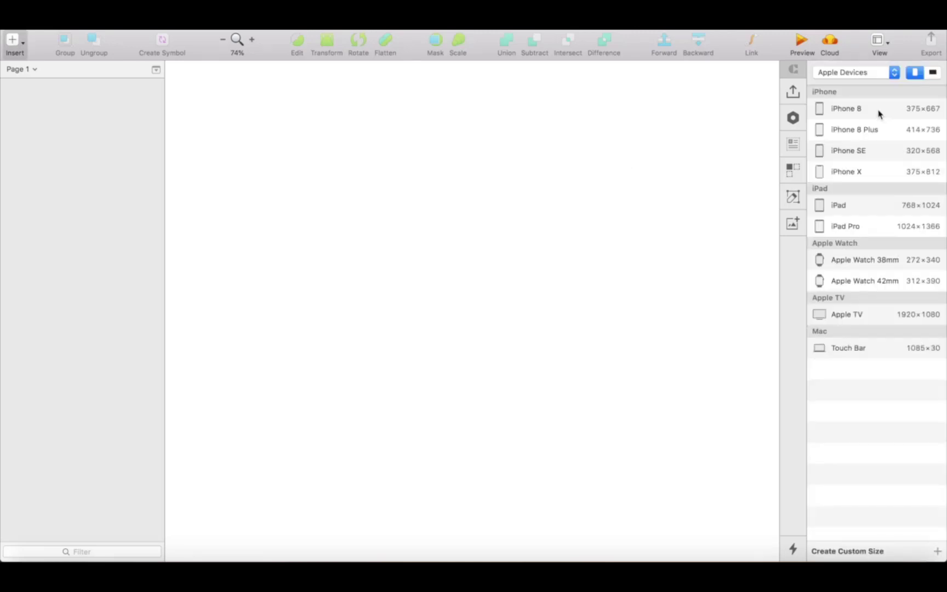
Create an iPhone 8 artboard and snap a full-width 375 Navbar symbol to its top
{"action": "left_click", "coordinate": [861, 114]}
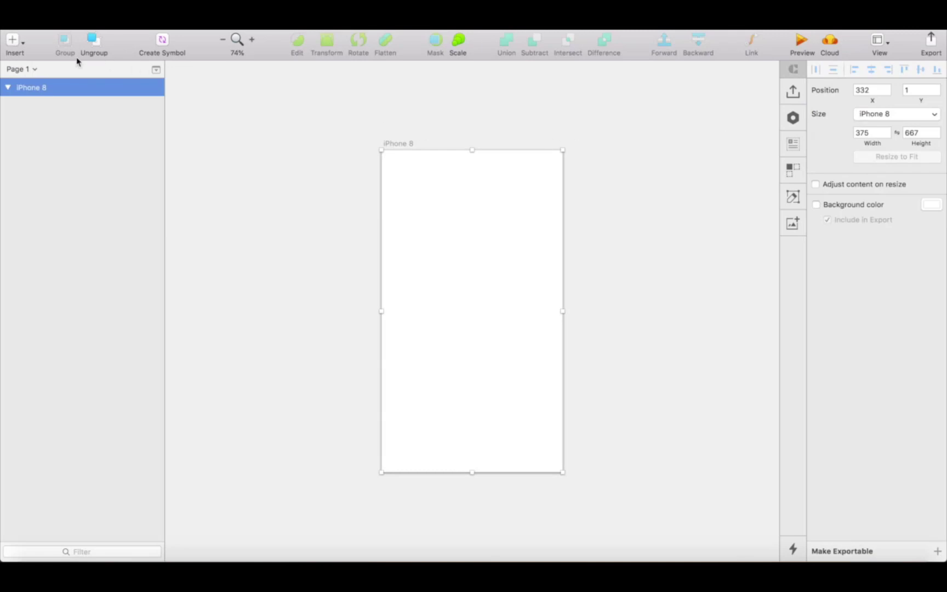
{"action": "left_click", "coordinate": [21, 40]}
{"action": "mouse_move", "coordinate": [70, 245]}
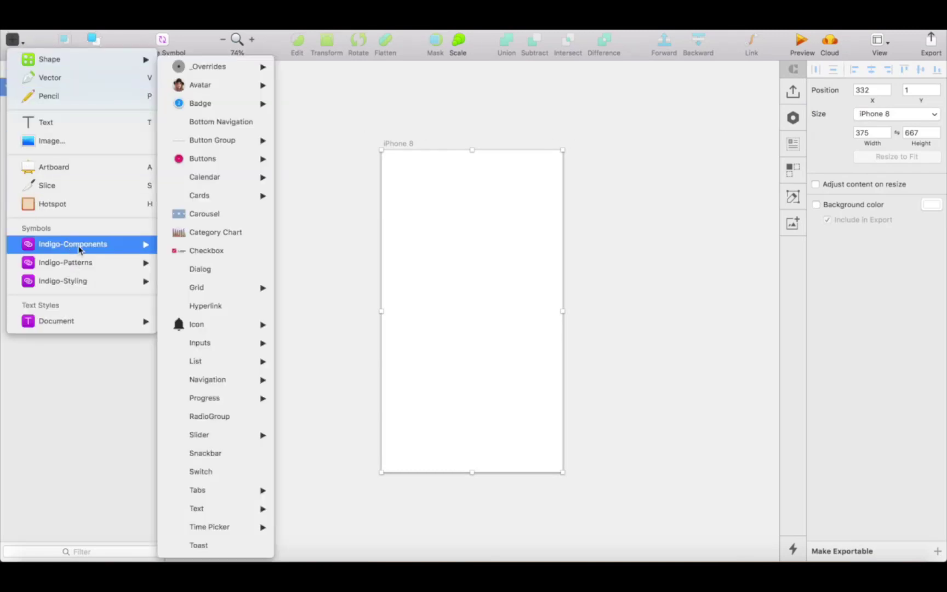
{"action": "mouse_move", "coordinate": [223, 385]}
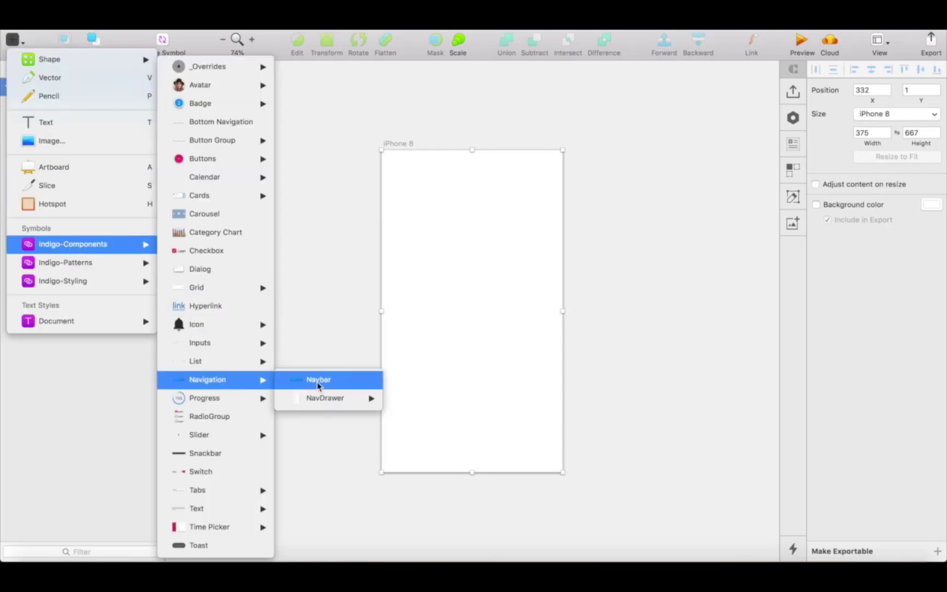
{"action": "left_click", "coordinate": [471, 182]}
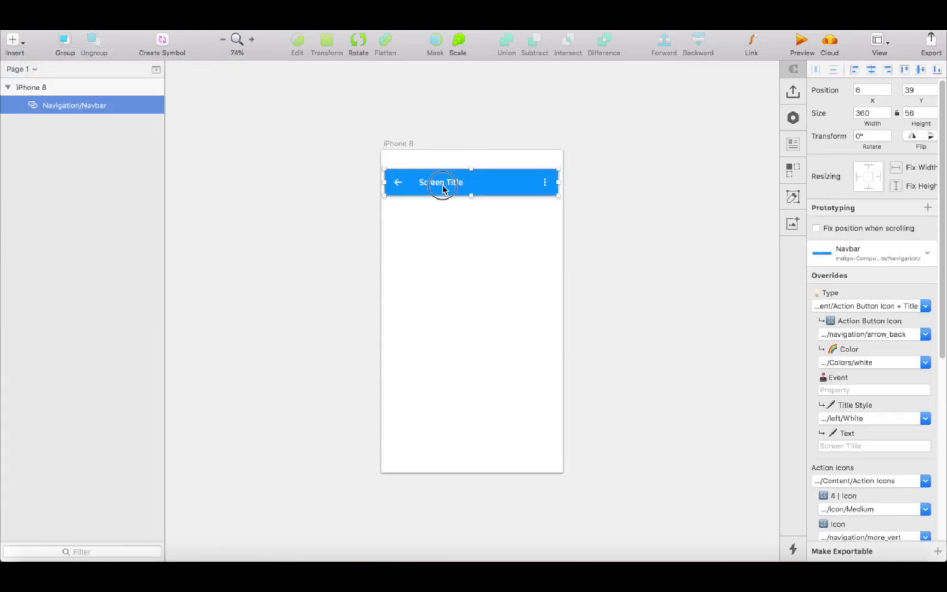
{"action": "left_click_drag", "start_coordinate": [437, 171], "coordinate": [438, 164]}
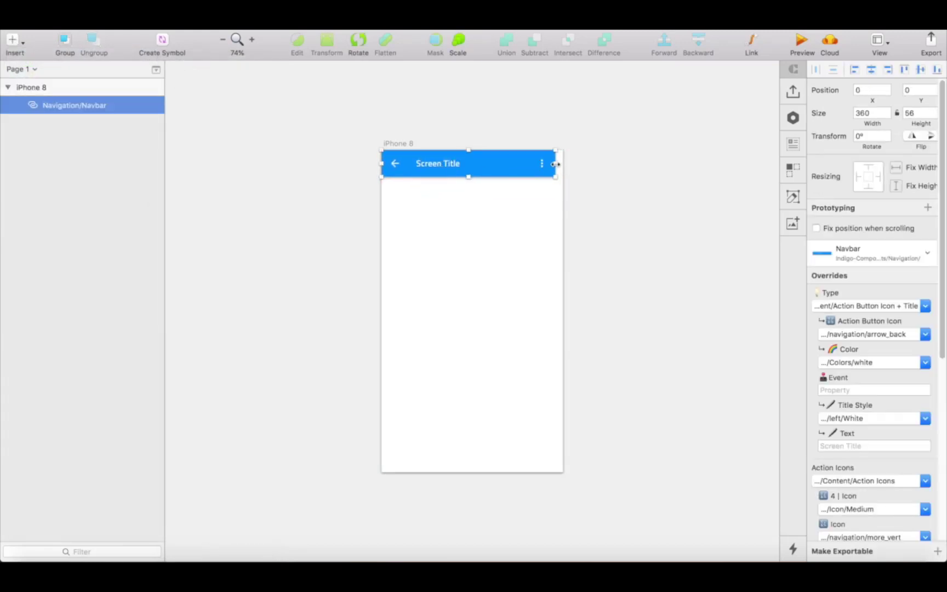
{"action": "left_click_drag", "start_coordinate": [555, 164], "coordinate": [568, 165]}
Make the navbar title-only without a back arrow, titled 'Sign Up'
{"action": "left_click", "coordinate": [910, 309]}
{"action": "mouse_move", "coordinate": [827, 342]}
{"action": "left_click", "coordinate": [693, 379]}
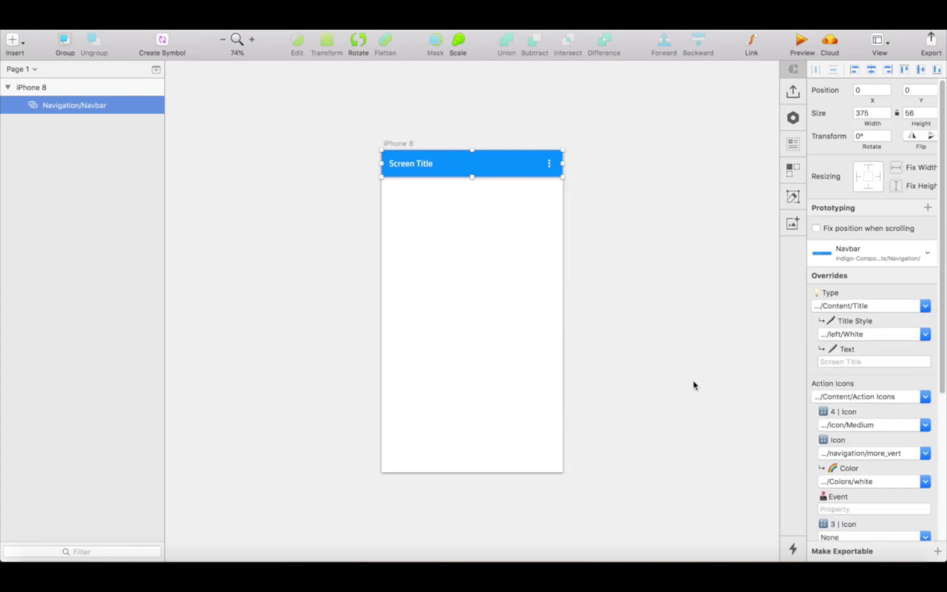
{"action": "left_click", "coordinate": [839, 359]}
{"action": "type", "text": "Sign U"}
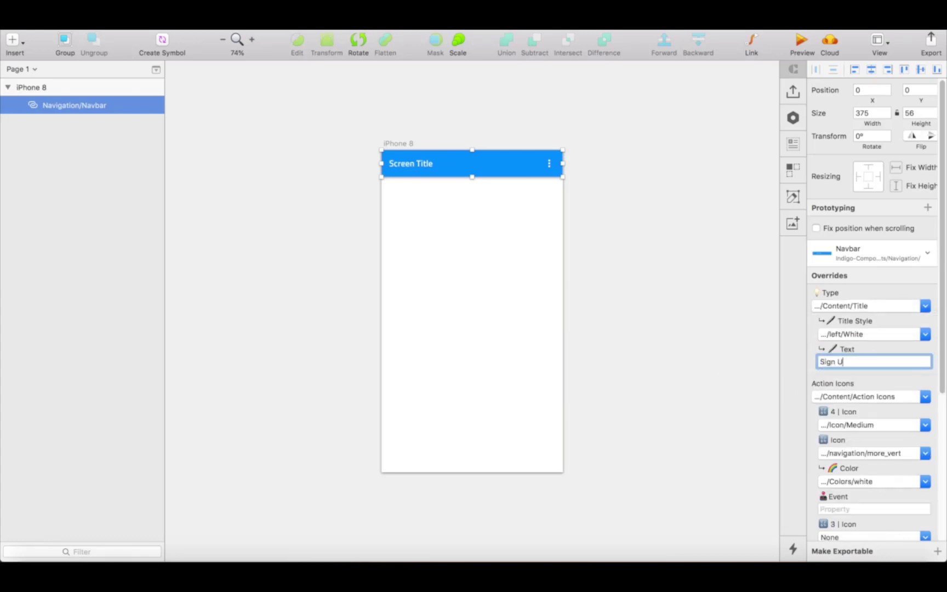
{"action": "type", "text": "p"}
{"action": "key", "text": "Return"}
Stretch a light-blue Colors/primary.100 symbol over the artboard below the navbar
{"action": "left_click", "coordinate": [660, 360]}
{"action": "left_click", "coordinate": [12, 39]}
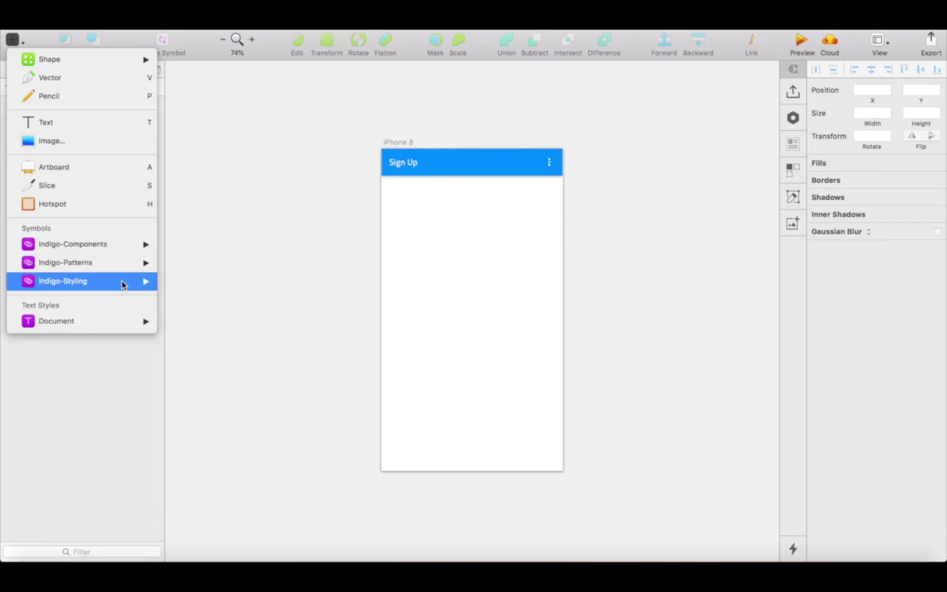
{"action": "mouse_move", "coordinate": [123, 283]}
{"action": "mouse_move", "coordinate": [181, 281]}
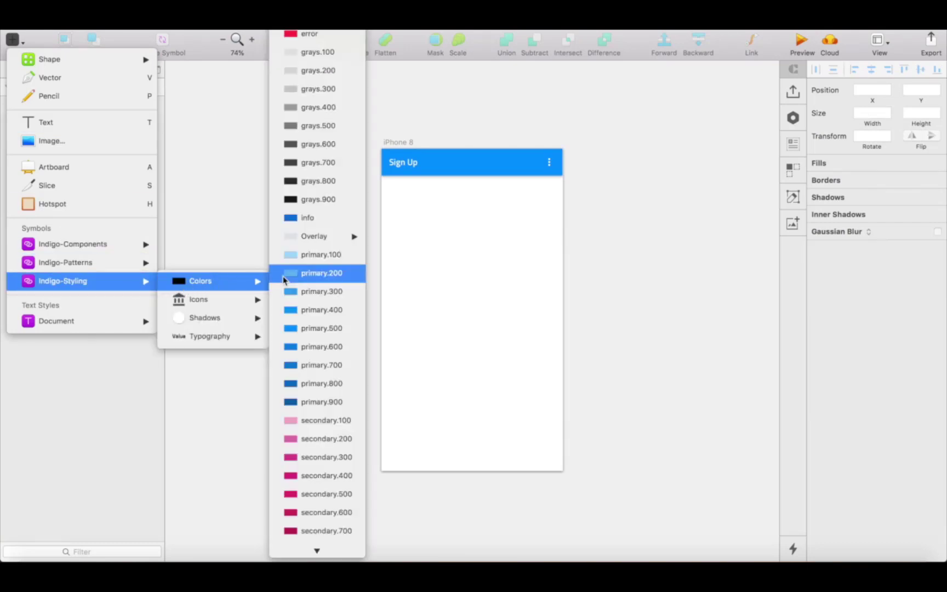
{"action": "left_click", "coordinate": [321, 255]}
{"action": "left_click", "coordinate": [418, 212]}
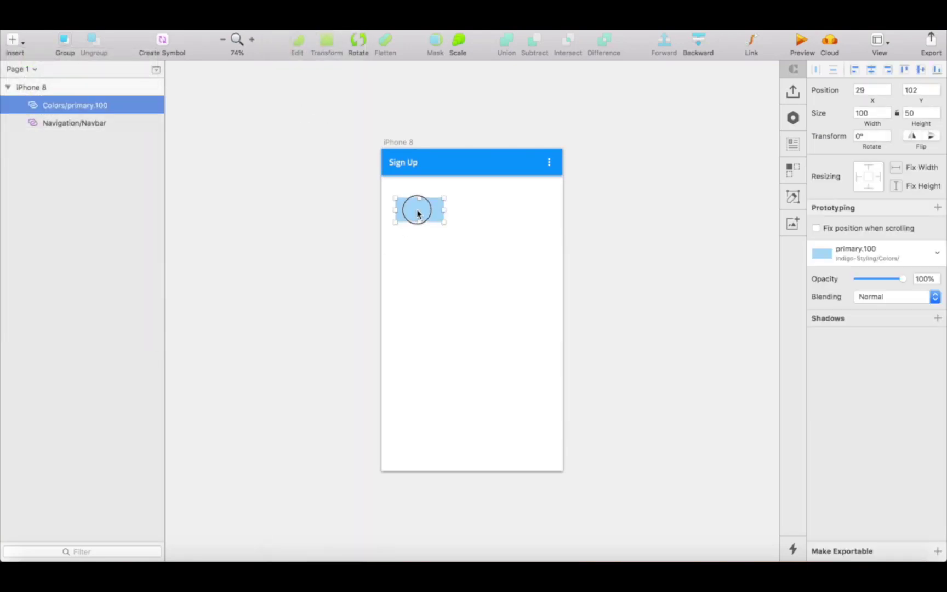
{"action": "left_click_drag", "start_coordinate": [417, 212], "coordinate": [562, 470]}
{"action": "left_click", "coordinate": [648, 291]}
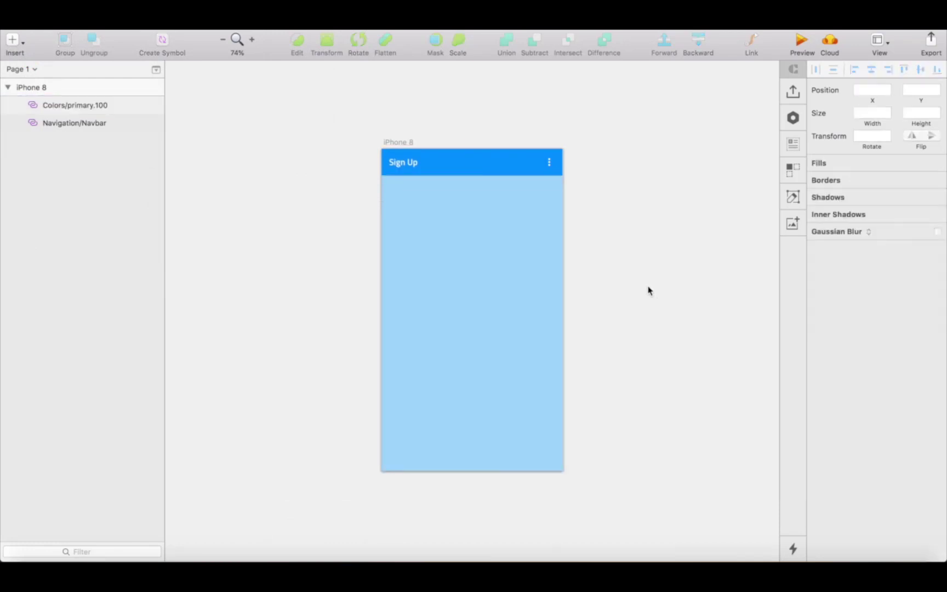
Add a 280×398 white Colors/white card centred on the blue background
{"action": "left_click", "coordinate": [10, 46]}
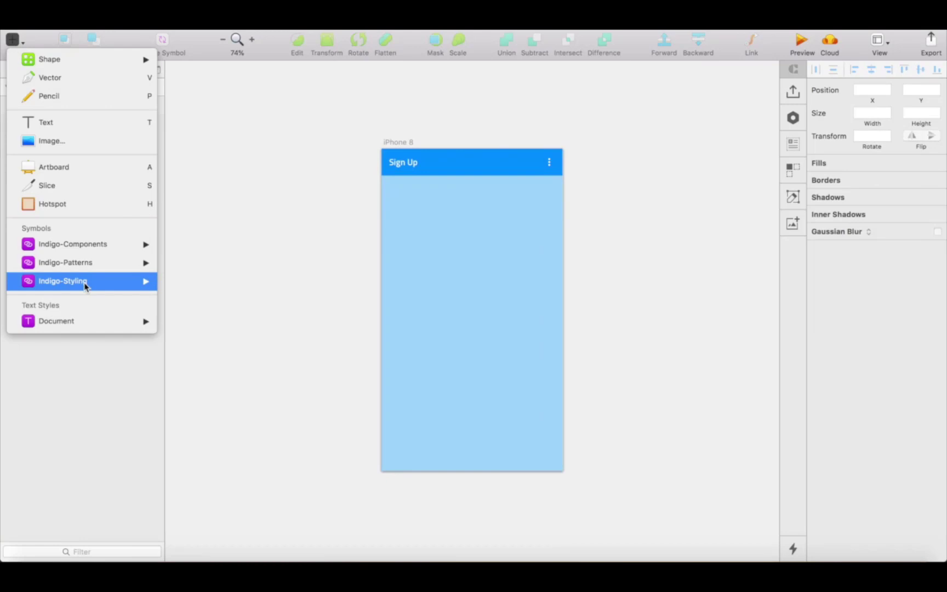
{"action": "mouse_move", "coordinate": [85, 283]}
{"action": "mouse_move", "coordinate": [232, 286]}
{"action": "left_click", "coordinate": [296, 543]}
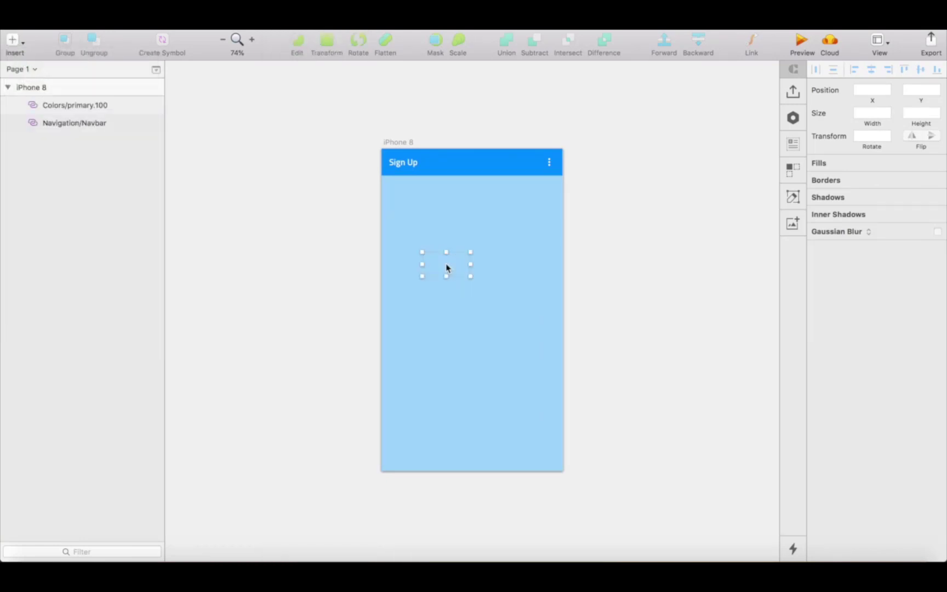
{"action": "left_click", "coordinate": [446, 266]}
{"action": "left_click", "coordinate": [873, 113]}
{"action": "type", "text": "280"}
{"action": "key", "text": "Return"}
{"action": "key", "text": "Tab"}
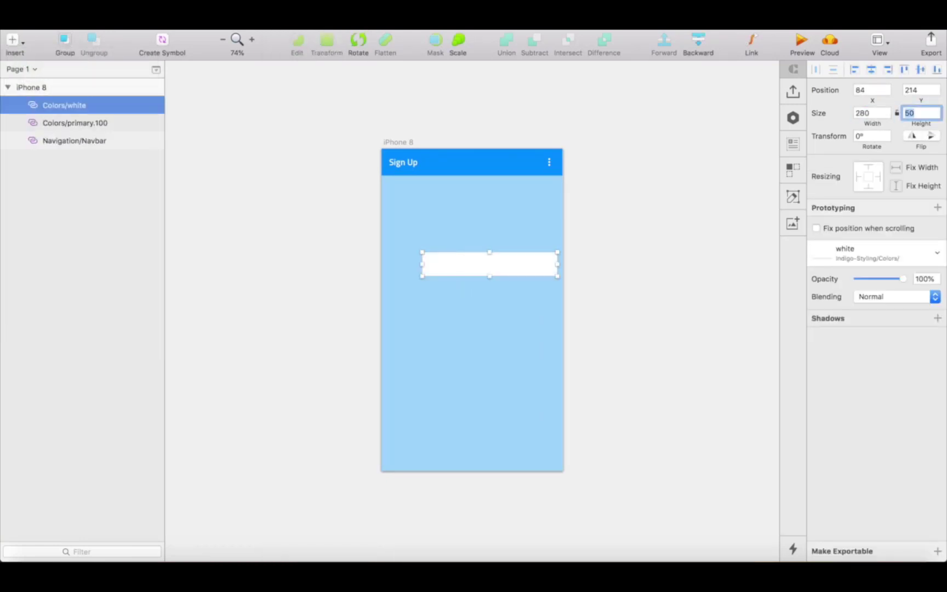
{"action": "type", "text": "398"}
{"action": "key", "text": "Return"}
{"action": "left_click_drag", "start_coordinate": [508, 327], "coordinate": [491, 302]}
Bring the navbar to the top layer and place a 248-wide Title text component on the card
{"action": "left_click", "coordinate": [66, 141]}
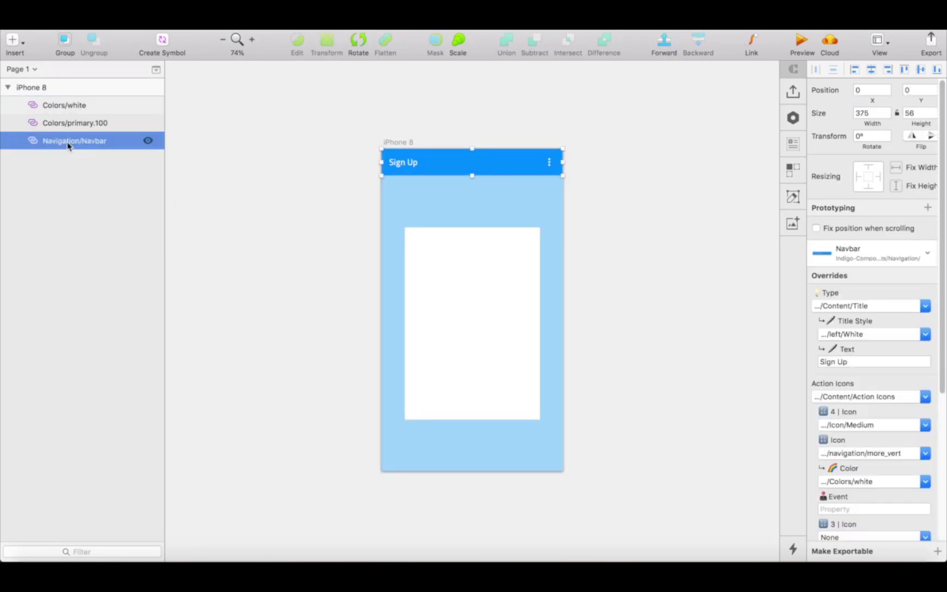
{"action": "left_click_drag", "start_coordinate": [67, 142], "coordinate": [67, 103]}
{"action": "left_click", "coordinate": [67, 122]}
{"action": "left_click", "coordinate": [13, 40]}
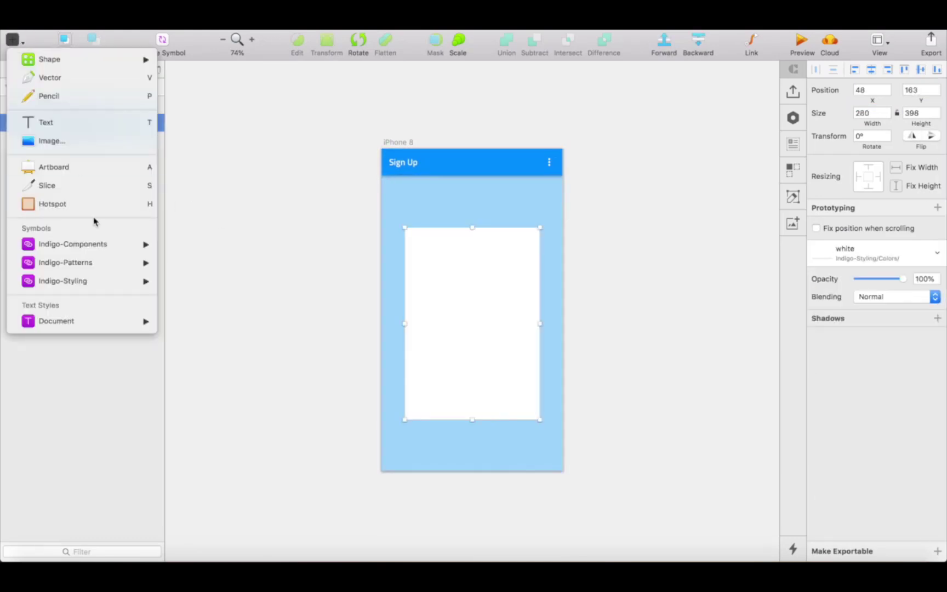
{"action": "mouse_move", "coordinate": [127, 244]}
{"action": "mouse_move", "coordinate": [247, 509]}
{"action": "left_click", "coordinate": [310, 524]}
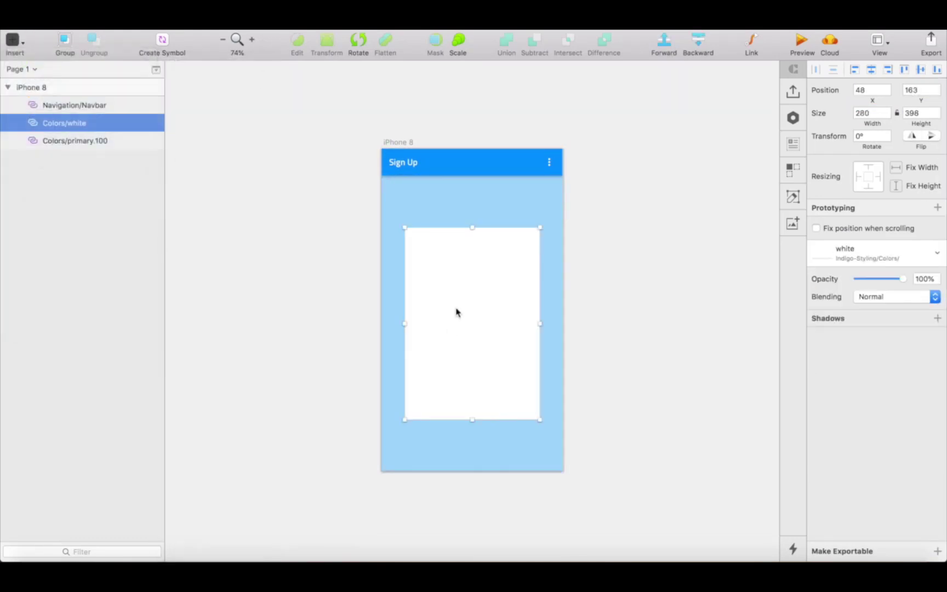
{"action": "left_click", "coordinate": [444, 261]}
{"action": "left_click_drag", "start_coordinate": [445, 261], "coordinate": [436, 264]}
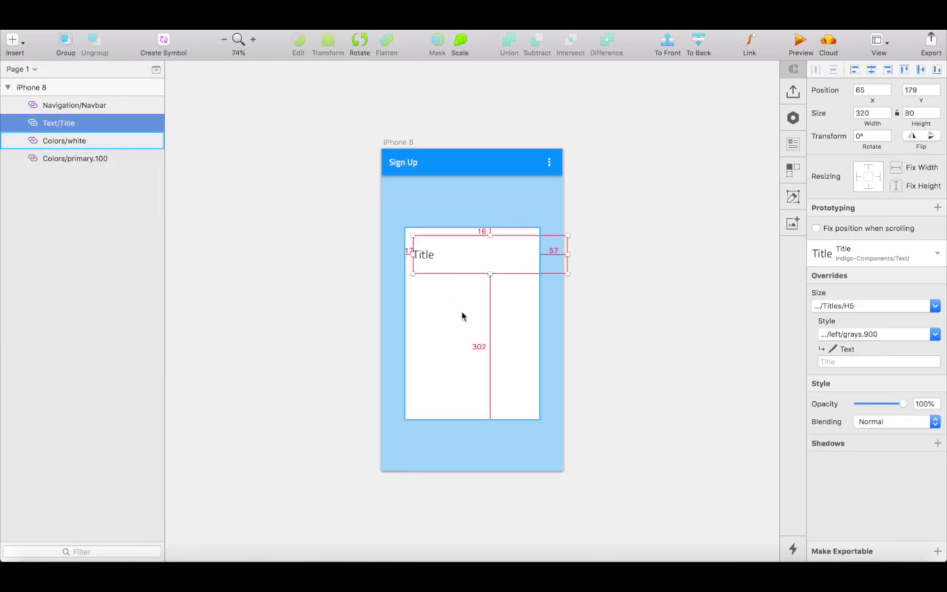
{"action": "left_click_drag", "start_coordinate": [567, 254], "coordinate": [533, 254]}
{"action": "key", "text": "super+Left"}
{"action": "key", "text": "super+Left"}
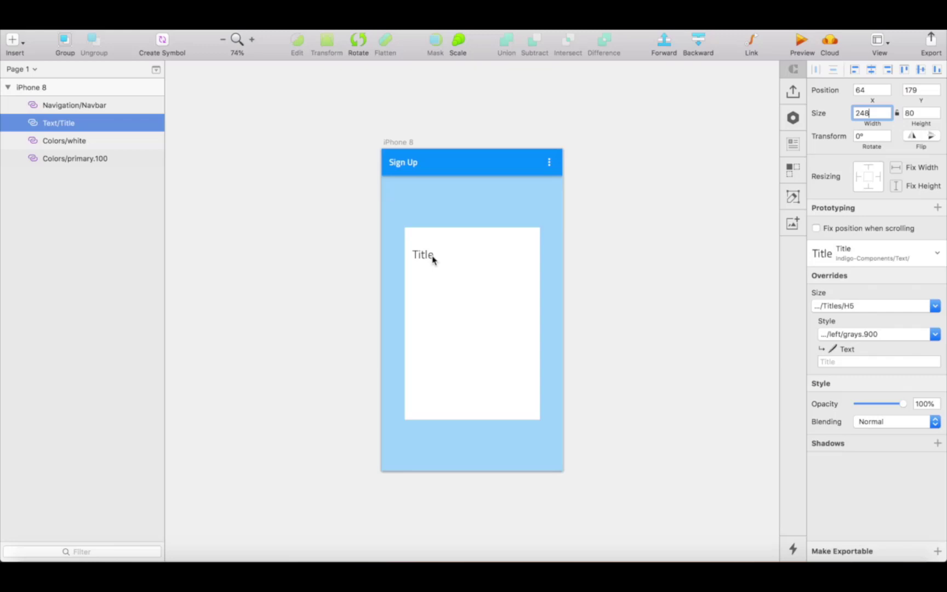
Set the title to H4 size, 56 high, reading 'Start Budgeting'
{"action": "left_click", "coordinate": [914, 310]}
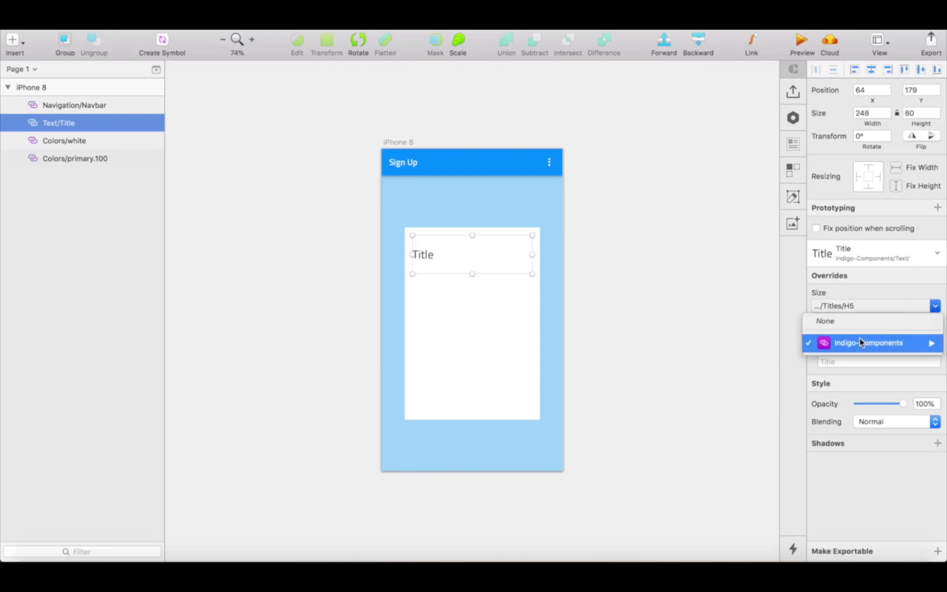
{"action": "mouse_move", "coordinate": [877, 341]}
{"action": "left_click", "coordinate": [747, 398]}
{"action": "left_click_drag", "start_coordinate": [472, 273], "coordinate": [471, 262]}
{"action": "left_click", "coordinate": [870, 360]}
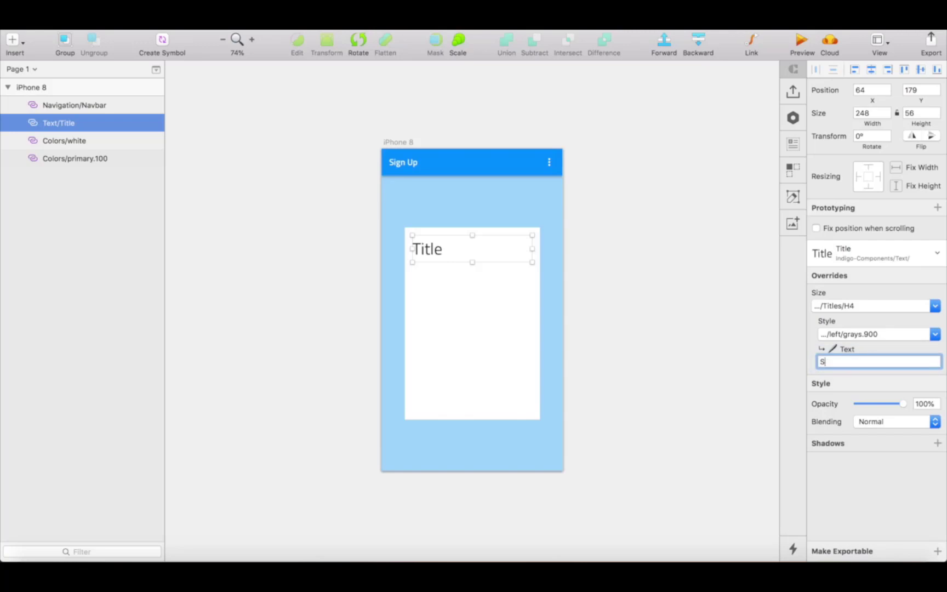
{"action": "type", "text": "Start Budgeting"}
{"action": "key", "text": "Return"}
Apply the left-aligned Primary typography style to the title
{"action": "left_click", "coordinate": [934, 333]}
{"action": "mouse_move", "coordinate": [913, 371]}
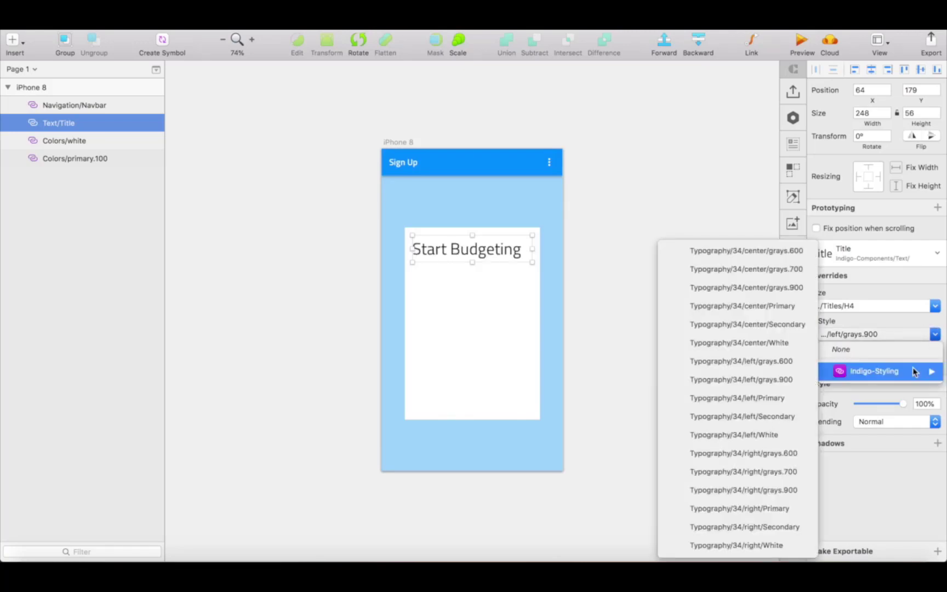
{"action": "left_click", "coordinate": [758, 399]}
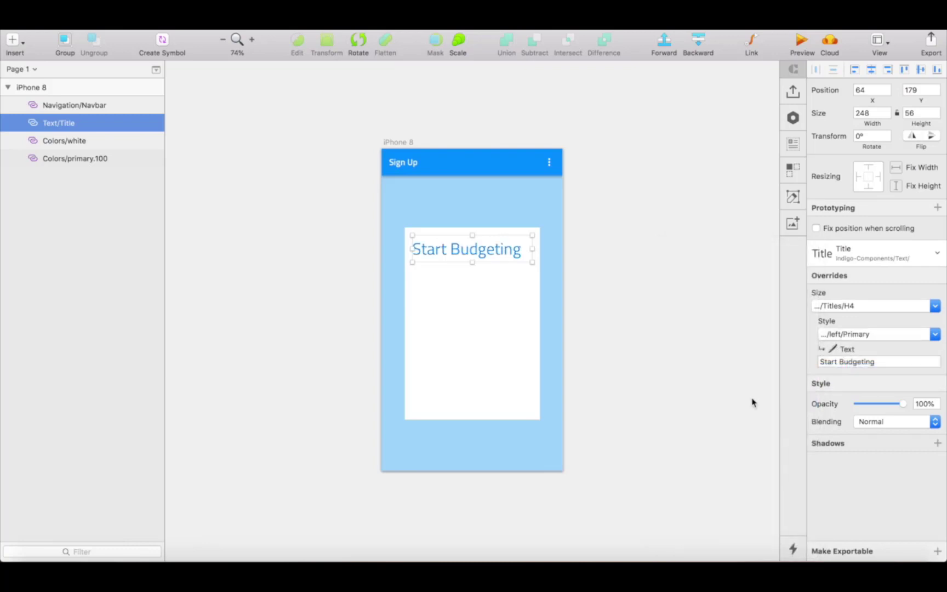
{"action": "left_click", "coordinate": [729, 397]}
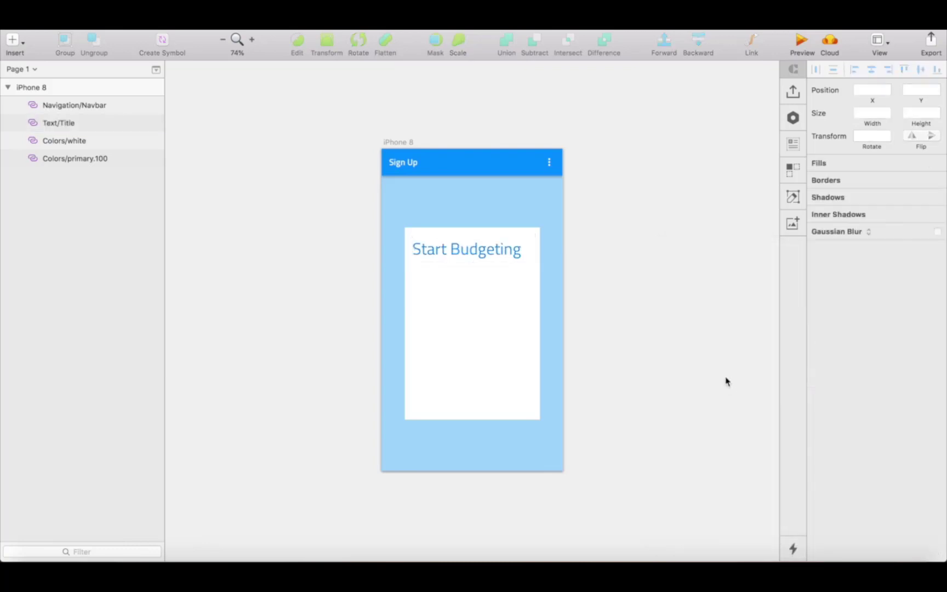
Place a Line input on the card below the title and set its width to 116
{"action": "left_click", "coordinate": [12, 39]}
{"action": "mouse_move", "coordinate": [67, 258]}
{"action": "mouse_move", "coordinate": [88, 245]}
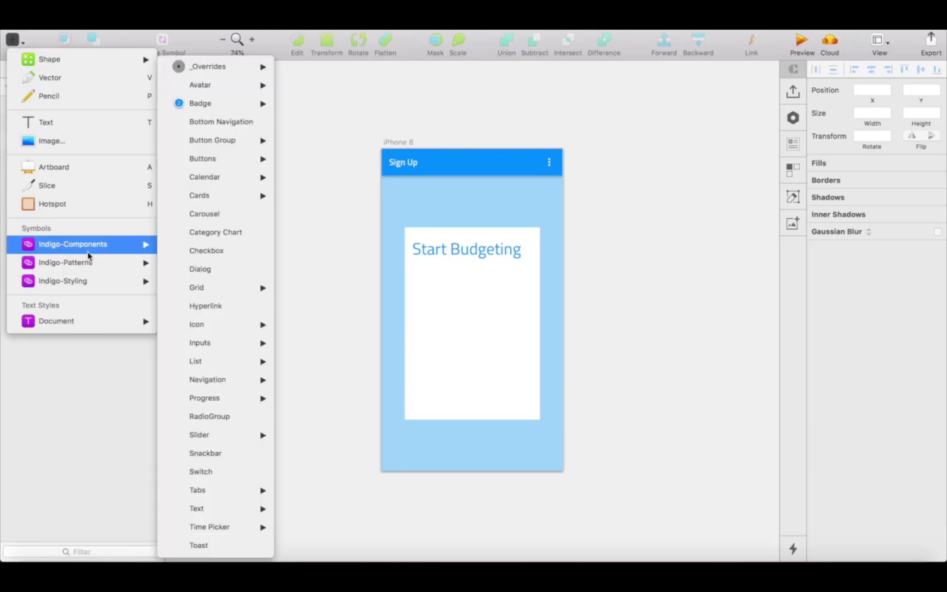
{"action": "mouse_move", "coordinate": [220, 343]}
{"action": "mouse_move", "coordinate": [333, 369]}
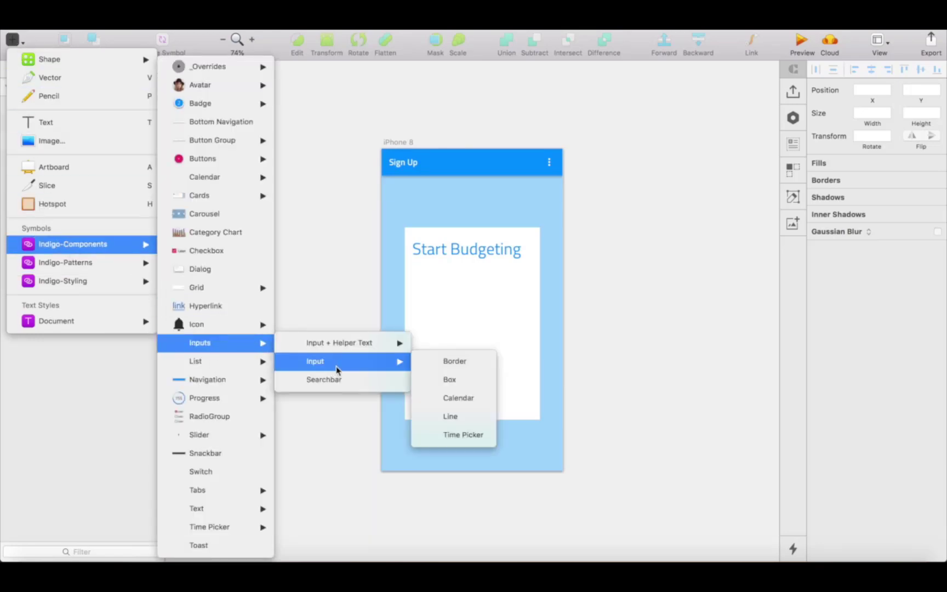
{"action": "left_click", "coordinate": [448, 414]}
{"action": "left_click", "coordinate": [506, 286]}
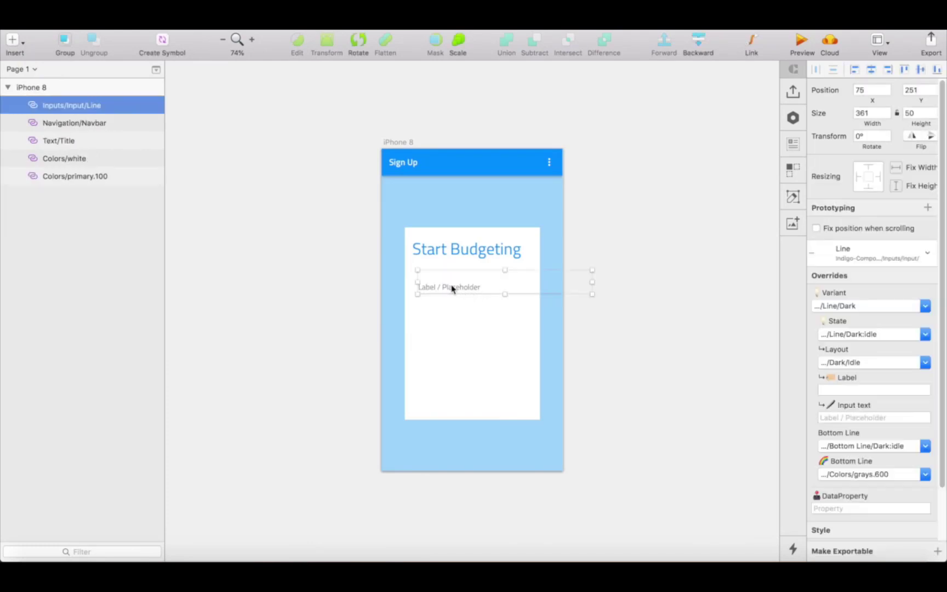
{"action": "mouse_move", "coordinate": [452, 287]}
{"action": "left_mouse_down"}
{"action": "mouse_move", "coordinate": [437, 281]}
{"action": "mouse_move", "coordinate": [446, 275]}
{"action": "left_mouse_up"}
{"action": "left_click_drag", "start_coordinate": [586, 276], "coordinate": [587, 281]}
{"action": "left_click", "coordinate": [870, 113]}
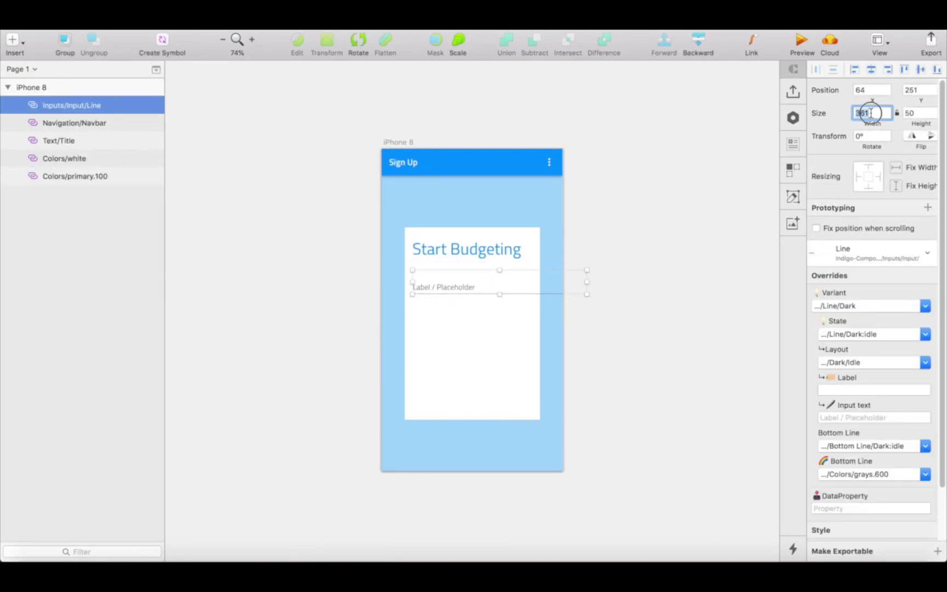
{"action": "type", "text": "116"}
{"action": "key", "text": "Return"}
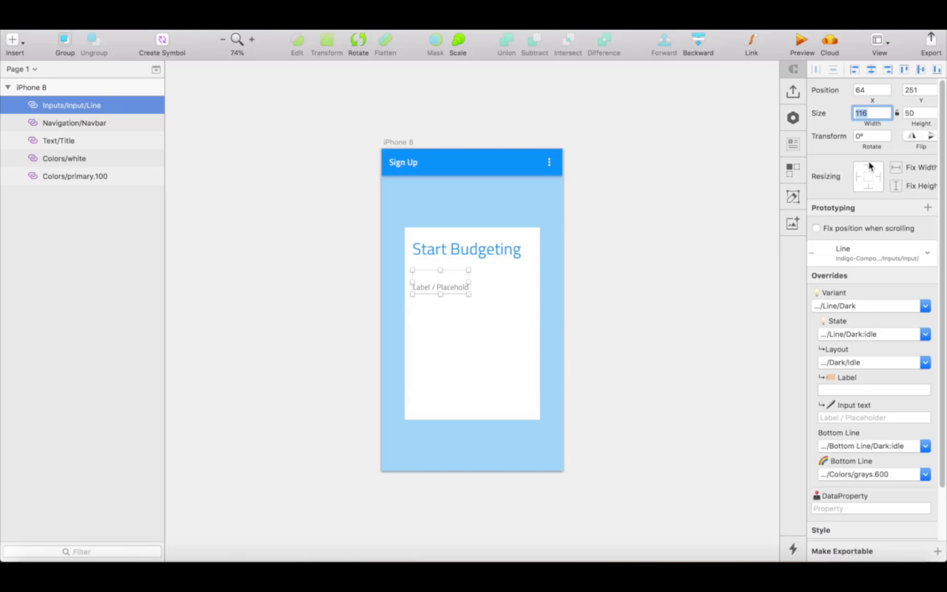
Label the input 'First Name', switch it to the filled state, and enter a sample first name
{"action": "left_click", "coordinate": [850, 389]}
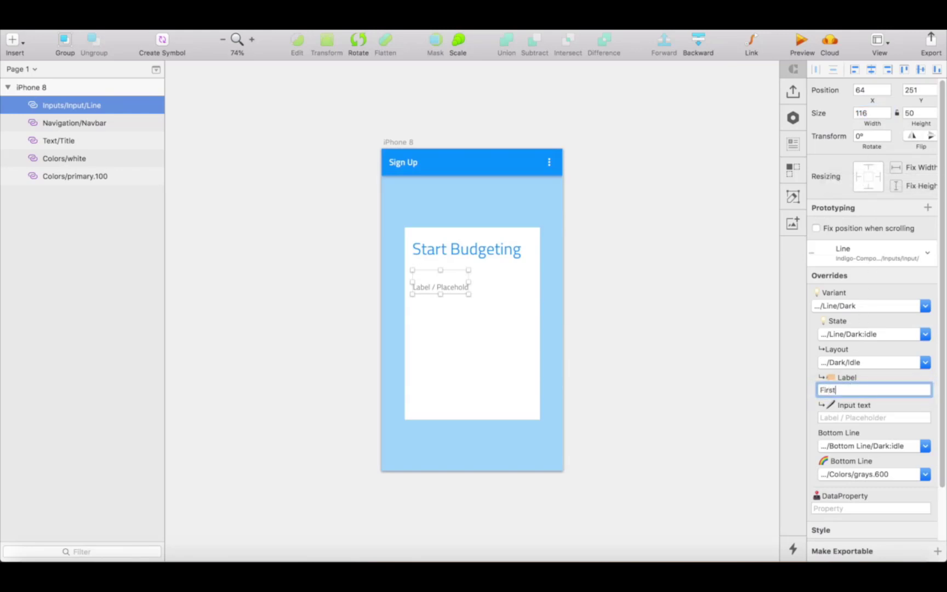
{"action": "type", "text": "First Name"}
{"action": "key", "text": "super+a"}
{"action": "left_click", "coordinate": [885, 360]}
{"action": "mouse_move", "coordinate": [887, 372]}
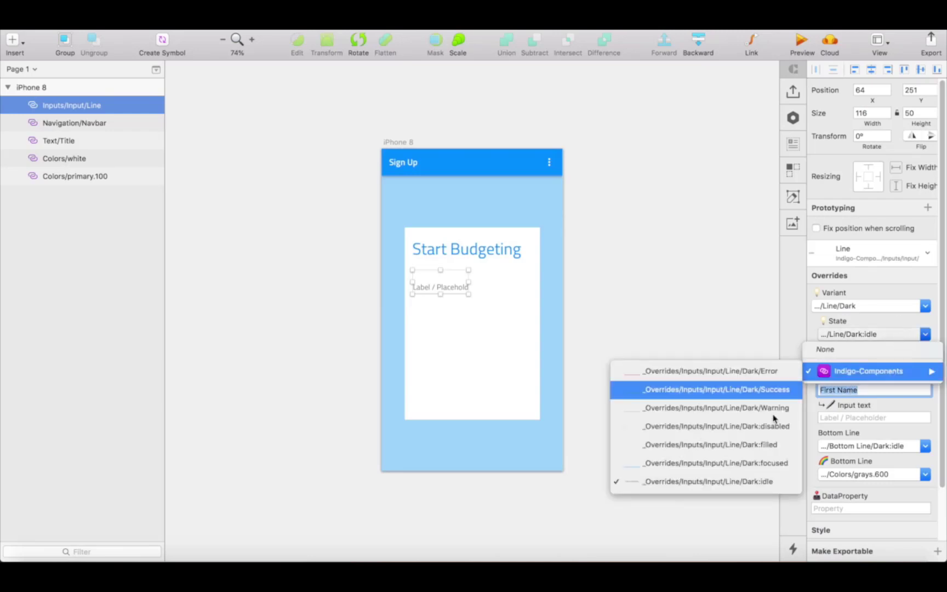
{"action": "left_click", "coordinate": [737, 451]}
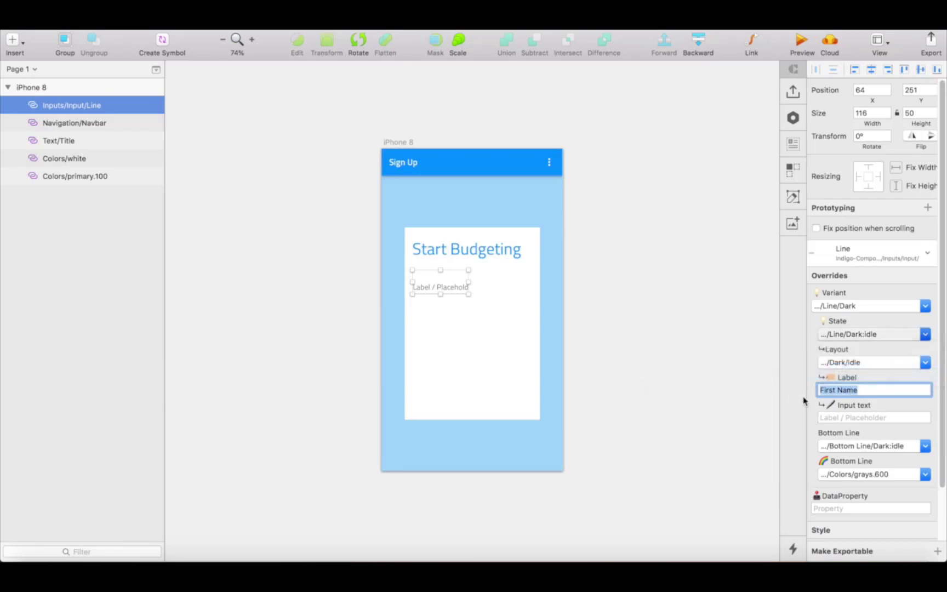
{"action": "left_click", "coordinate": [848, 418]}
{"action": "key", "text": "Return"}
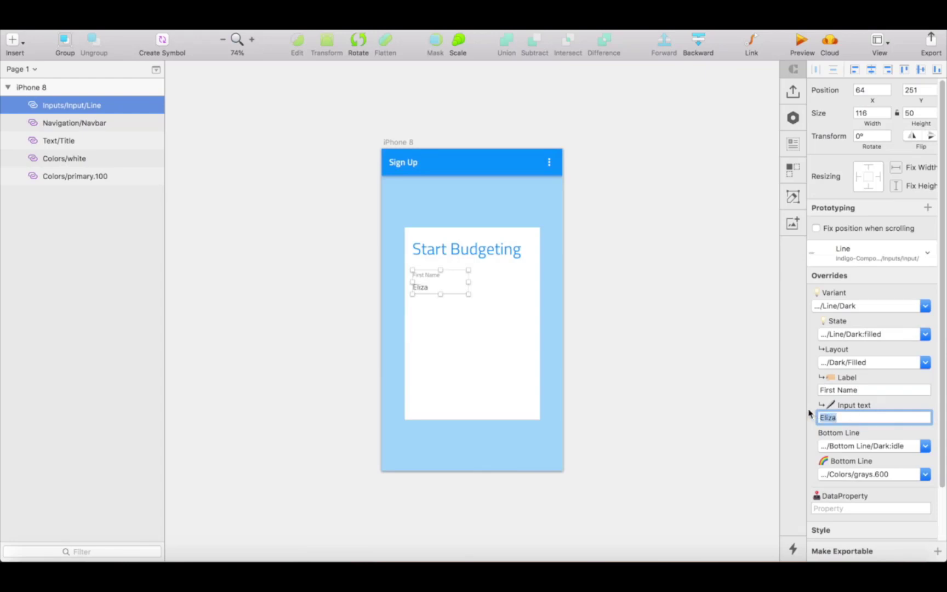
Duplicate the First Name input to its right as 'Last Name' with a sample last name
{"action": "left_click_drag", "start_coordinate": [431, 284], "coordinate": [494, 285]}
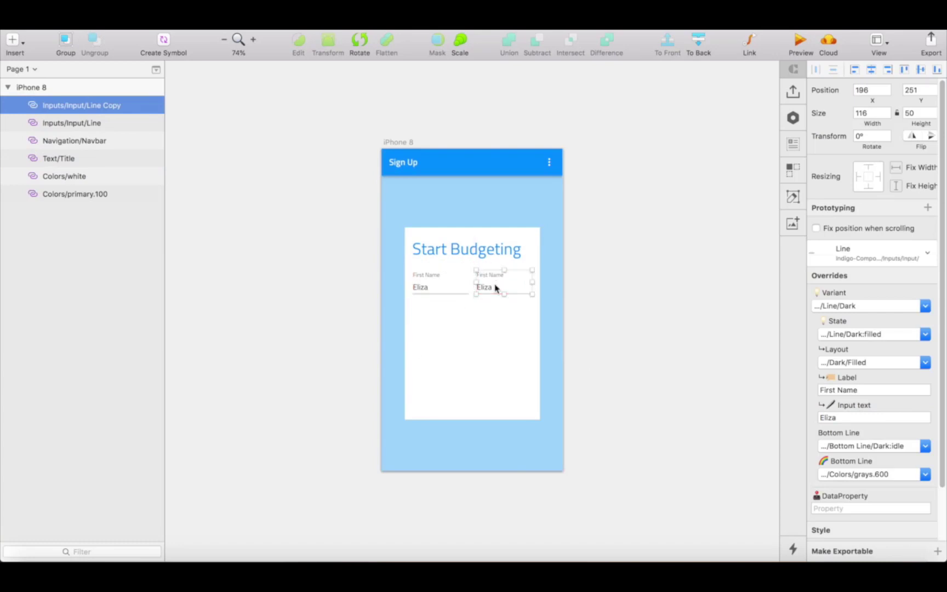
{"action": "left_click_drag", "start_coordinate": [811, 390], "coordinate": [836, 390]}
{"action": "type", "text": "Last"}
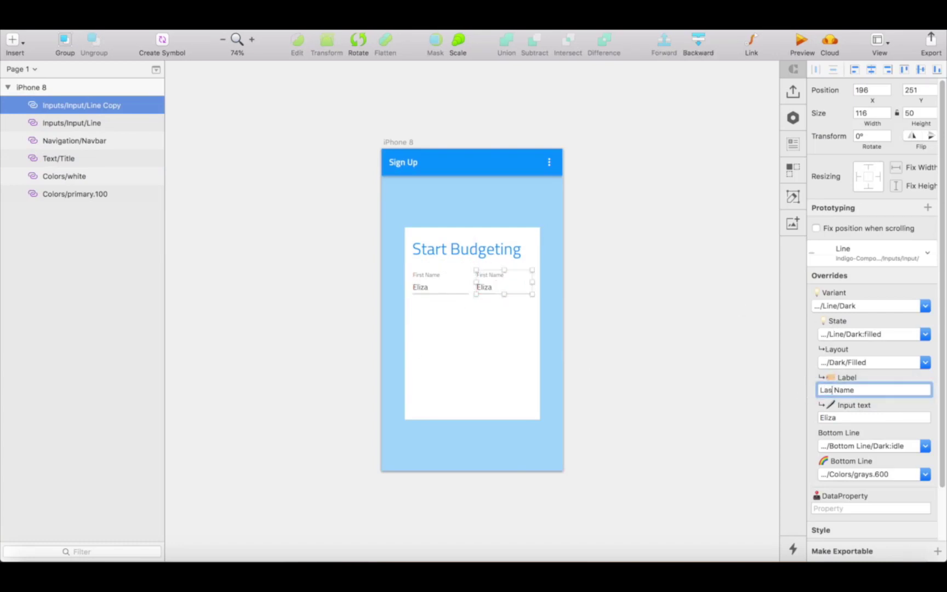
{"action": "left_click", "coordinate": [827, 417]}
{"action": "key", "text": "Return"}
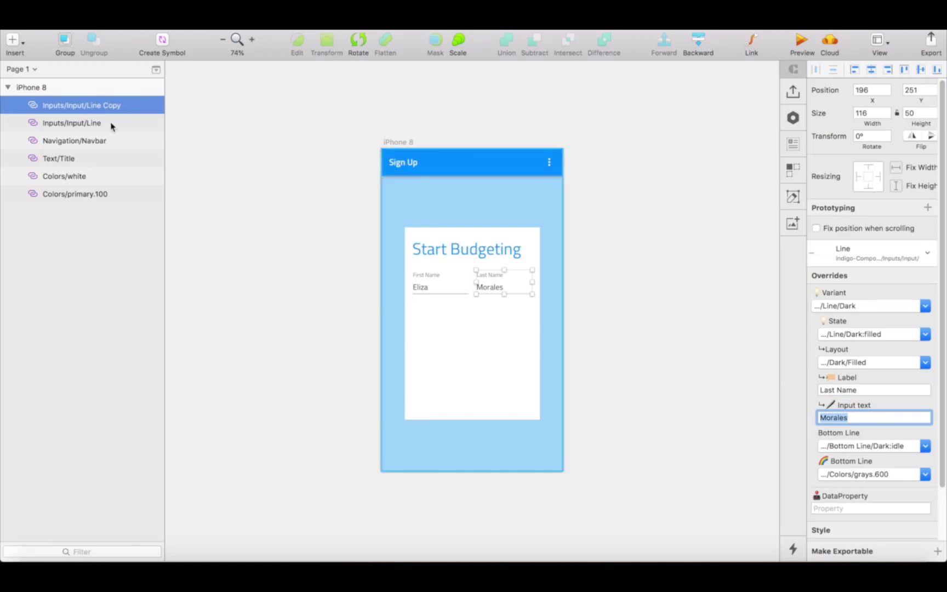
Place another Line input 16 below the name fields, 248 wide
{"action": "left_click", "coordinate": [15, 49]}
{"action": "mouse_move", "coordinate": [88, 246]}
{"action": "mouse_move", "coordinate": [228, 341]}
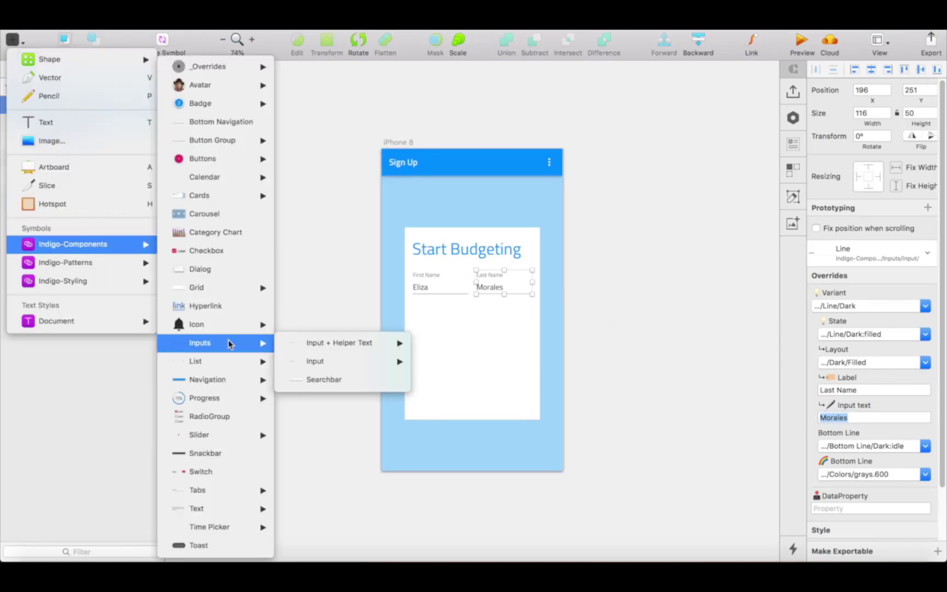
{"action": "mouse_move", "coordinate": [311, 359]}
{"action": "left_click", "coordinate": [451, 415]}
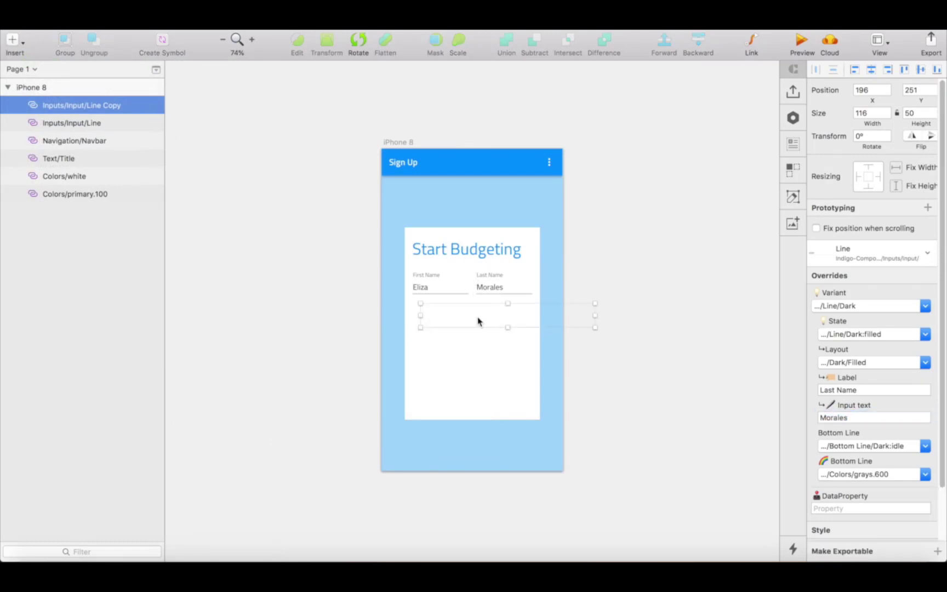
{"action": "left_click", "coordinate": [450, 320]}
{"action": "left_click_drag", "start_coordinate": [448, 324], "coordinate": [448, 326]}
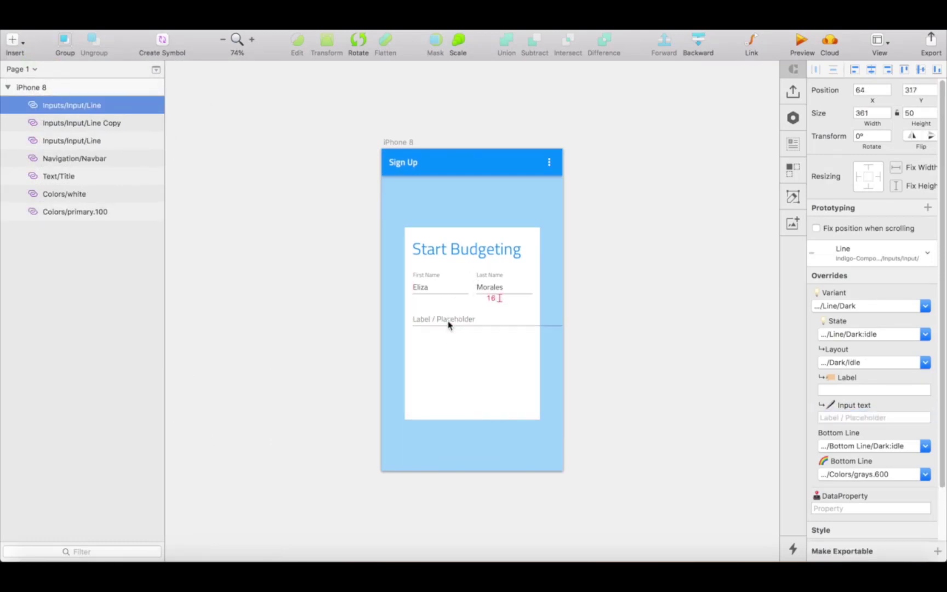
{"action": "left_click_drag", "start_coordinate": [586, 314], "coordinate": [531, 314]}
Make the new input a filled 'Username' field with a sample username
{"action": "left_click", "coordinate": [910, 334]}
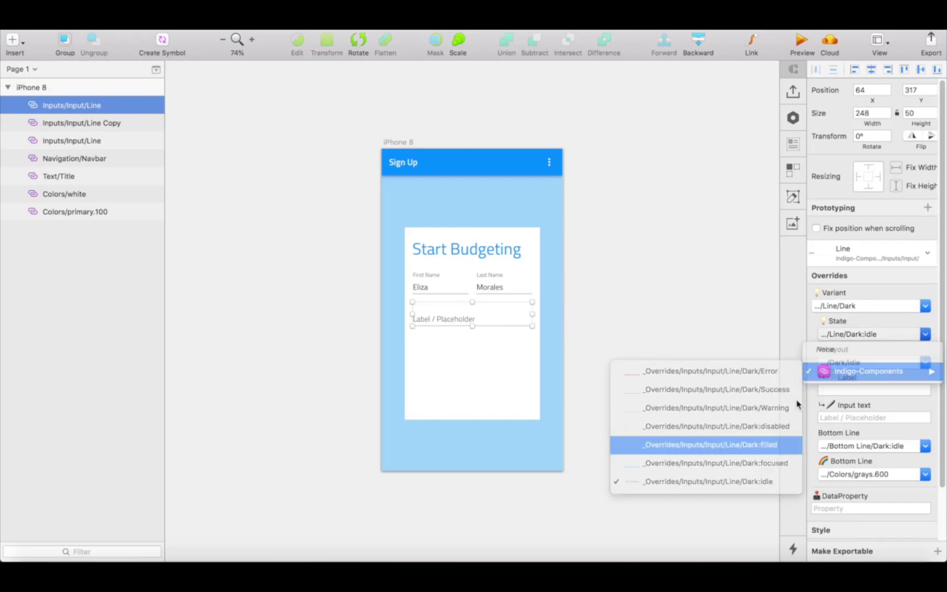
{"action": "left_click", "coordinate": [697, 444]}
{"action": "left_click", "coordinate": [844, 390]}
{"action": "left_click", "coordinate": [847, 416]}
{"action": "type", "text": "Leaellynasa"}
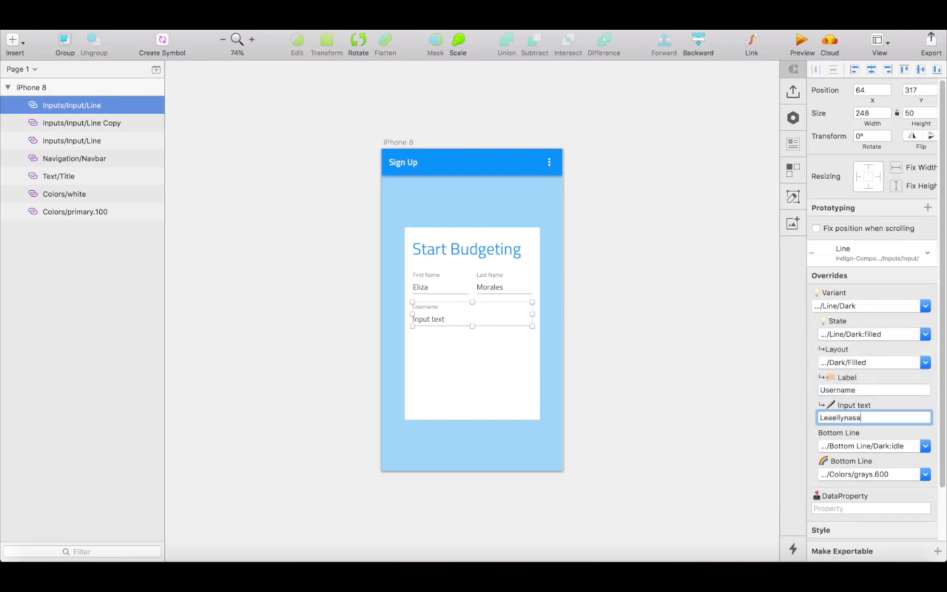
{"action": "type", "text": "ura"}
{"action": "key", "text": "Return"}
Duplicate the Username field below as a 'Password' field with a masked value
{"action": "left_click_drag", "start_coordinate": [430, 316], "coordinate": [430, 350]}
{"action": "left_click", "coordinate": [851, 390]}
{"action": "type", "text": "Password"}
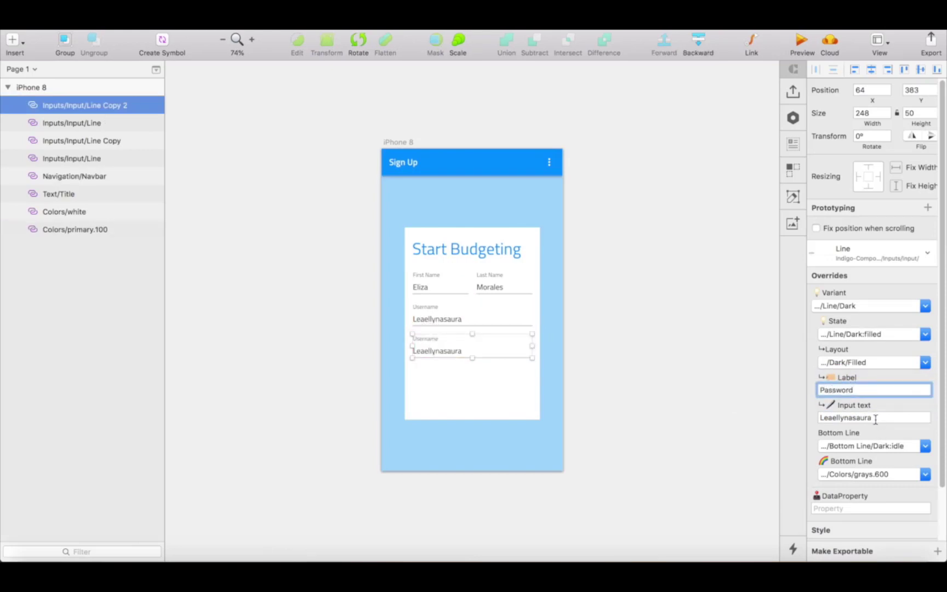
{"action": "left_click", "coordinate": [875, 418]}
{"action": "type", "text": "•"}
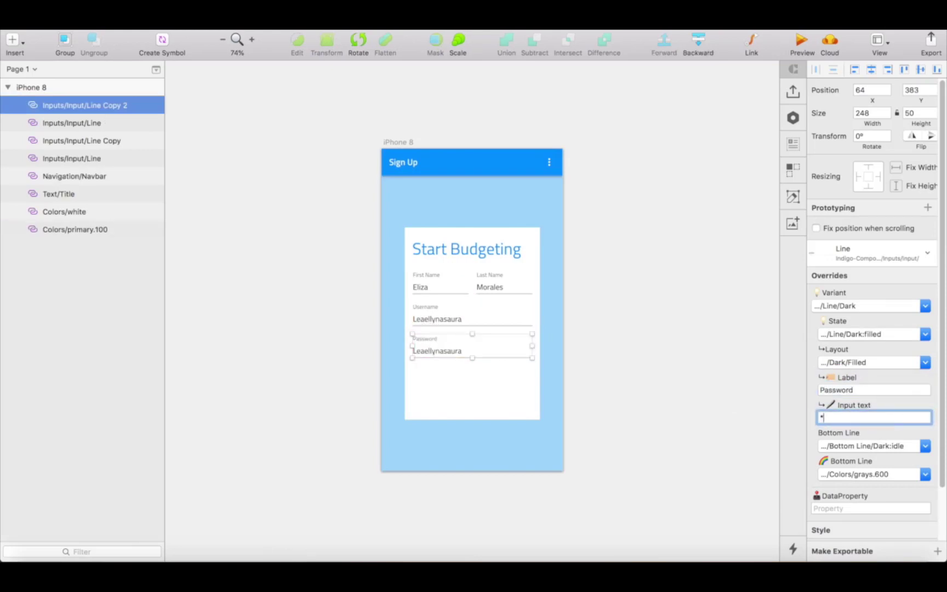
Reorder the input layers and move the navbar to the top of the Layers list
{"action": "left_click_drag", "start_coordinate": [88, 106], "coordinate": [77, 127]}
{"action": "left_click_drag", "start_coordinate": [65, 142], "coordinate": [74, 97]}
{"action": "left_click", "coordinate": [70, 141], "text": "shift"}
{"action": "left_click_drag", "start_coordinate": [60, 181], "coordinate": [72, 118]}
Place a Buttons/Raised button in the card and widen it to 248
{"action": "left_click", "coordinate": [63, 212]}
{"action": "left_click", "coordinate": [12, 40]}
{"action": "mouse_move", "coordinate": [93, 245]}
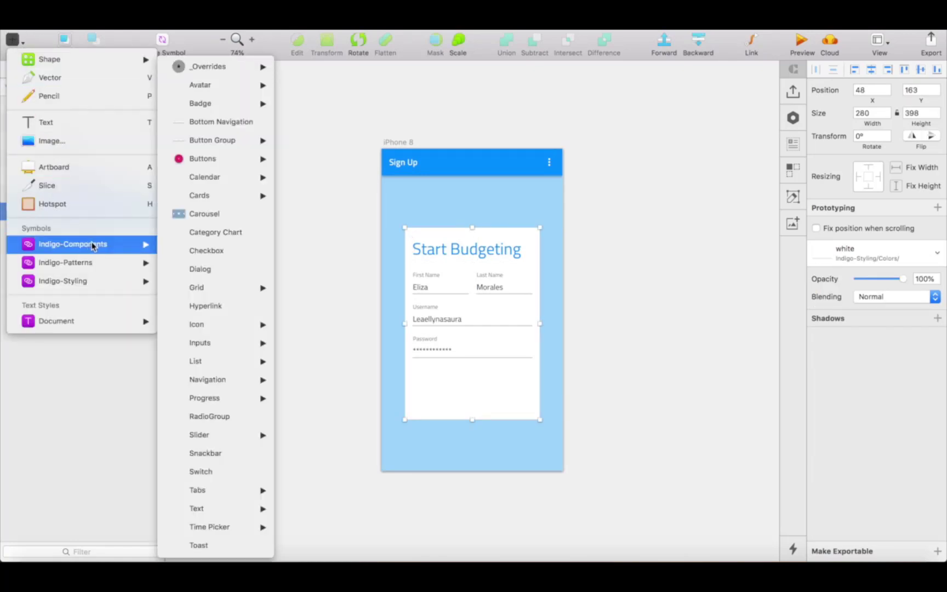
{"action": "mouse_move", "coordinate": [218, 165]}
{"action": "left_click", "coordinate": [317, 214]}
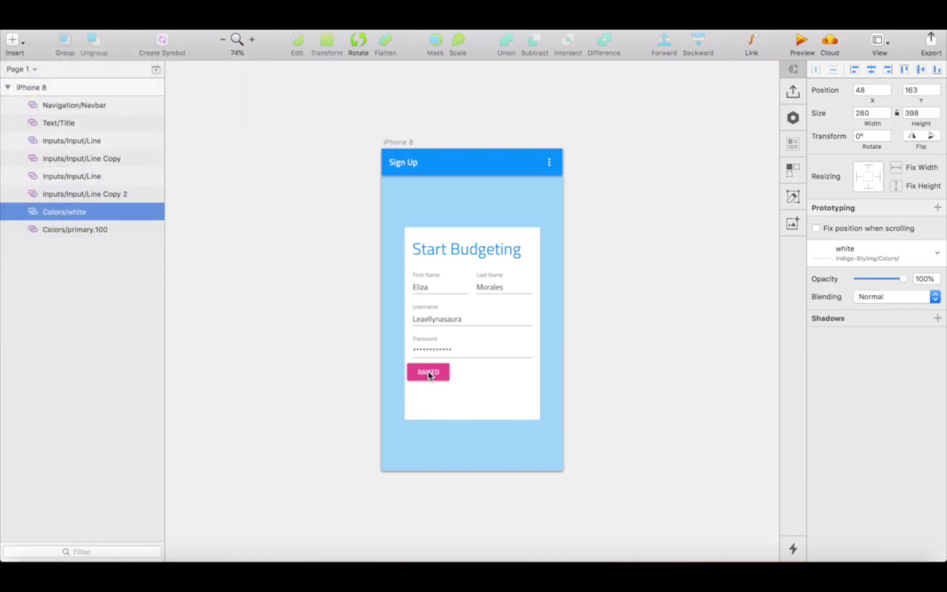
{"action": "left_click", "coordinate": [437, 378]}
{"action": "left_click_drag", "start_coordinate": [437, 378], "coordinate": [533, 372]}
Label the button 'SIGN UP' and give it the Colors/info blue background
{"action": "left_click", "coordinate": [839, 362]}
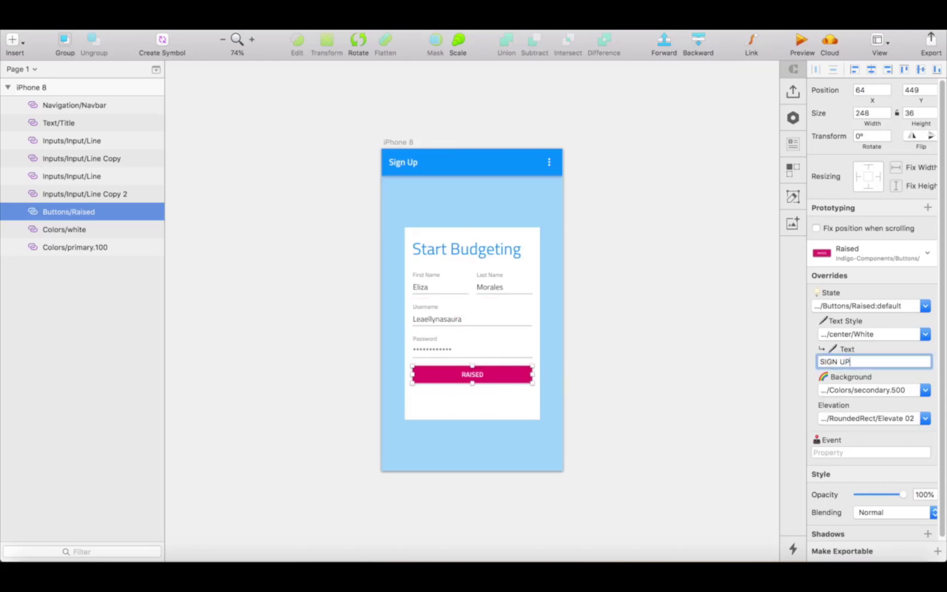
{"action": "type", "text": "SIGN UP"}
{"action": "key", "text": "Return"}
{"action": "left_click", "coordinate": [887, 389]}
{"action": "mouse_move", "coordinate": [877, 426]}
{"action": "left_click", "coordinate": [748, 218]}
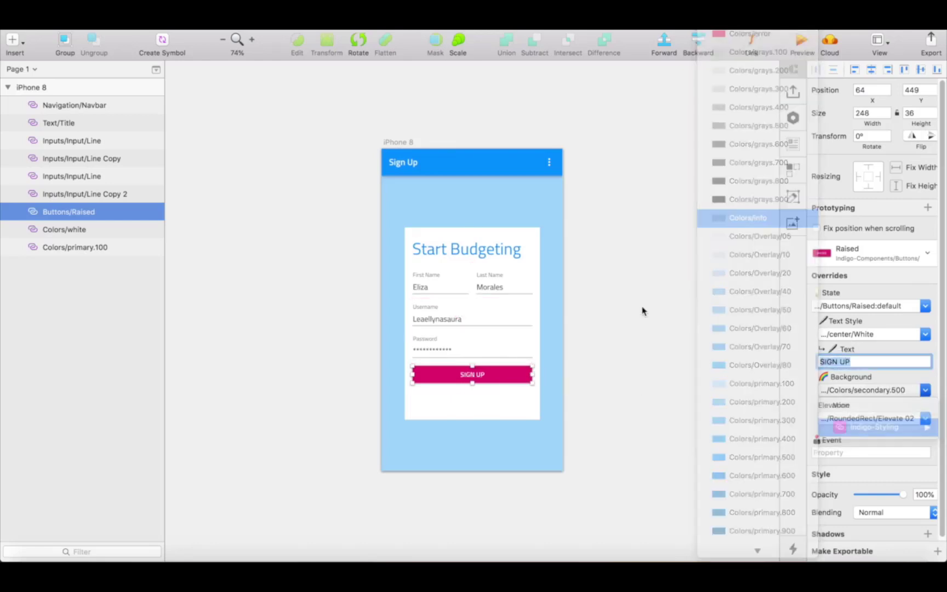
{"action": "left_click", "coordinate": [716, 308]}
{"action": "left_click", "coordinate": [515, 393]}
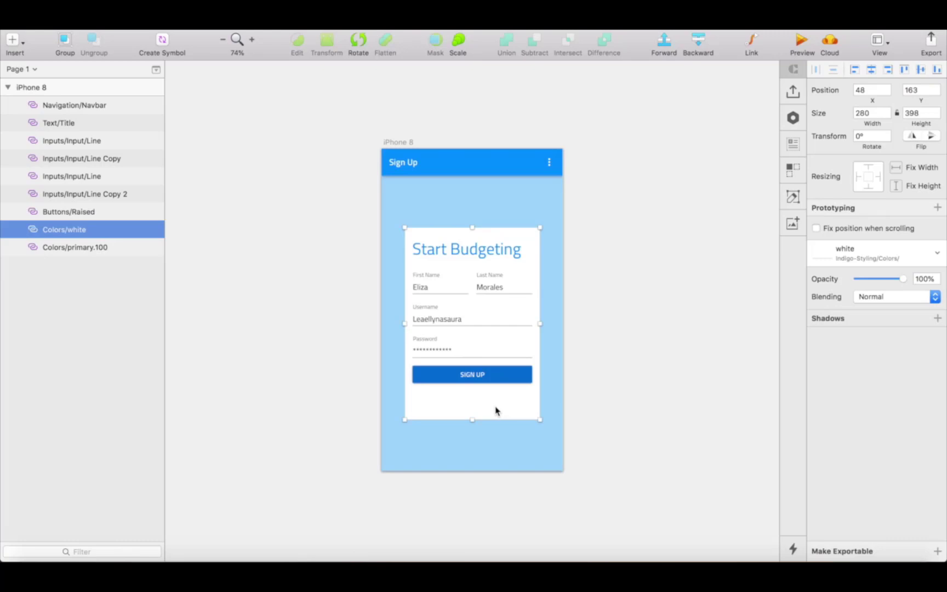
Place a Paragraph text component under the button, sized 248×44 inside the card
{"action": "left_click", "coordinate": [19, 43]}
{"action": "mouse_move", "coordinate": [82, 244]}
{"action": "mouse_move", "coordinate": [243, 508]}
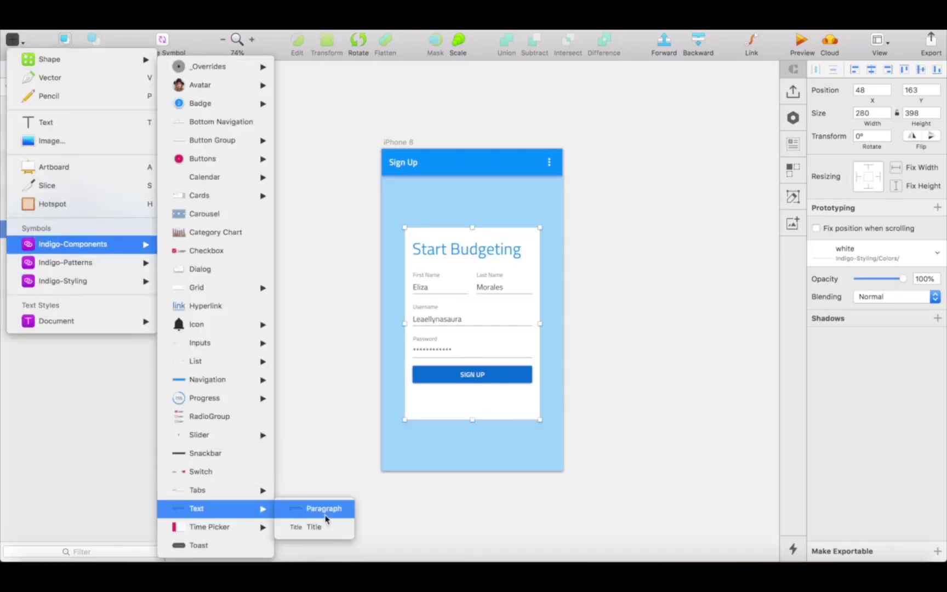
{"action": "left_click", "coordinate": [326, 508]}
{"action": "left_click", "coordinate": [415, 392]}
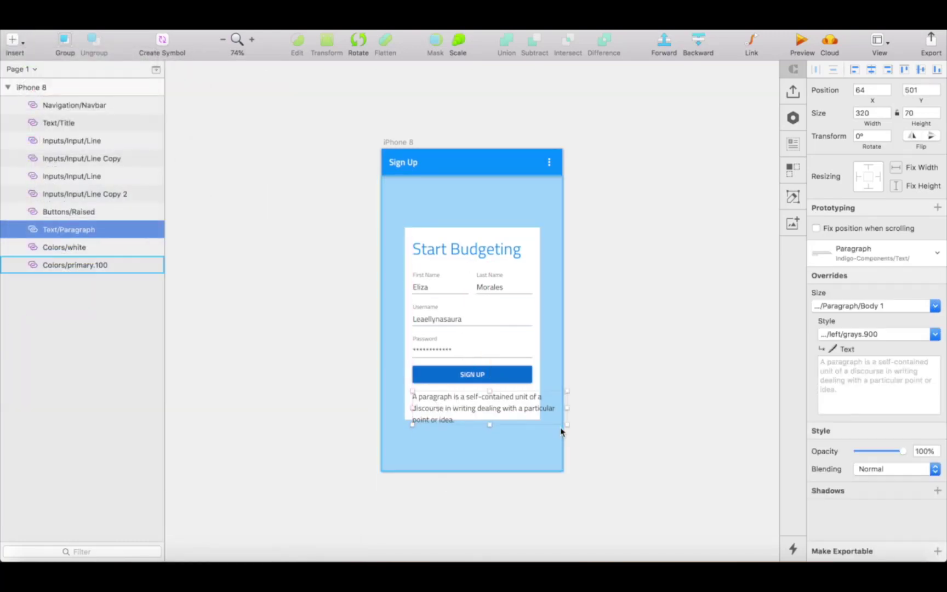
{"action": "left_click_drag", "start_coordinate": [560, 431], "coordinate": [460, 417]}
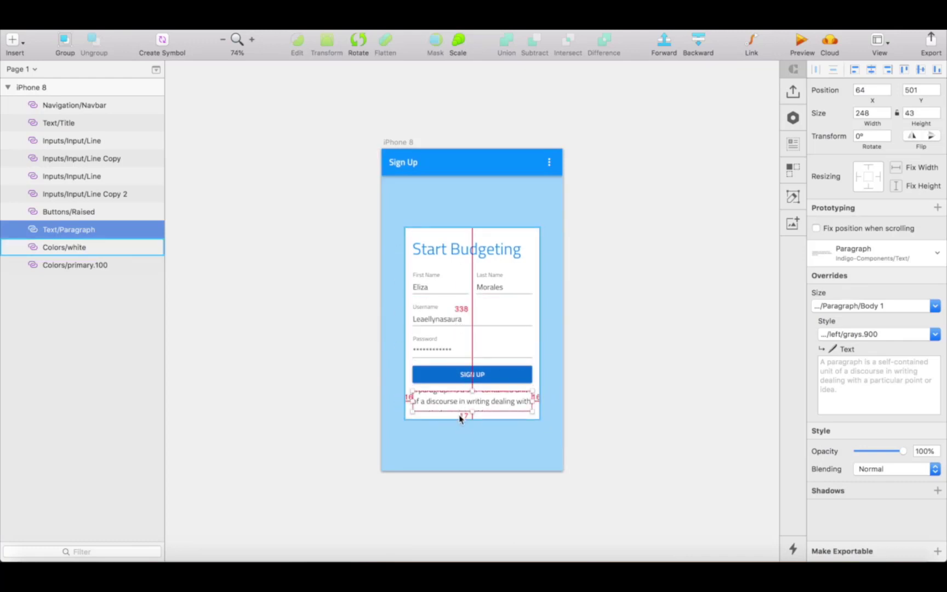
{"action": "left_click", "coordinate": [921, 113]}
{"action": "type", "text": "44"}
{"action": "key", "text": "Return"}
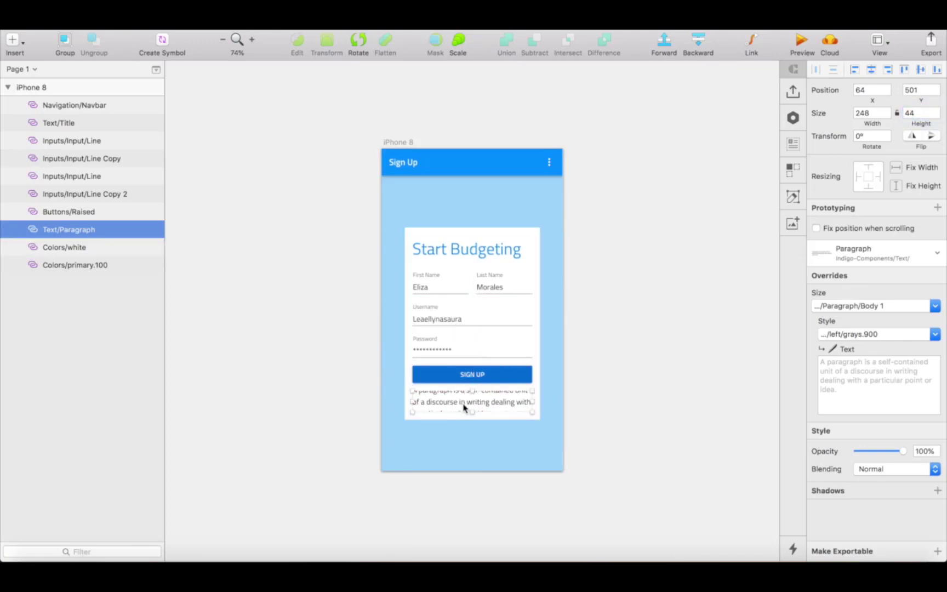
Set the paragraph to the Terms of Use sentence in Body 2 with a grey left-aligned style
{"action": "left_click", "coordinate": [903, 387]}
{"action": "type", "text": "By clicking in the SIGN UP button above"}
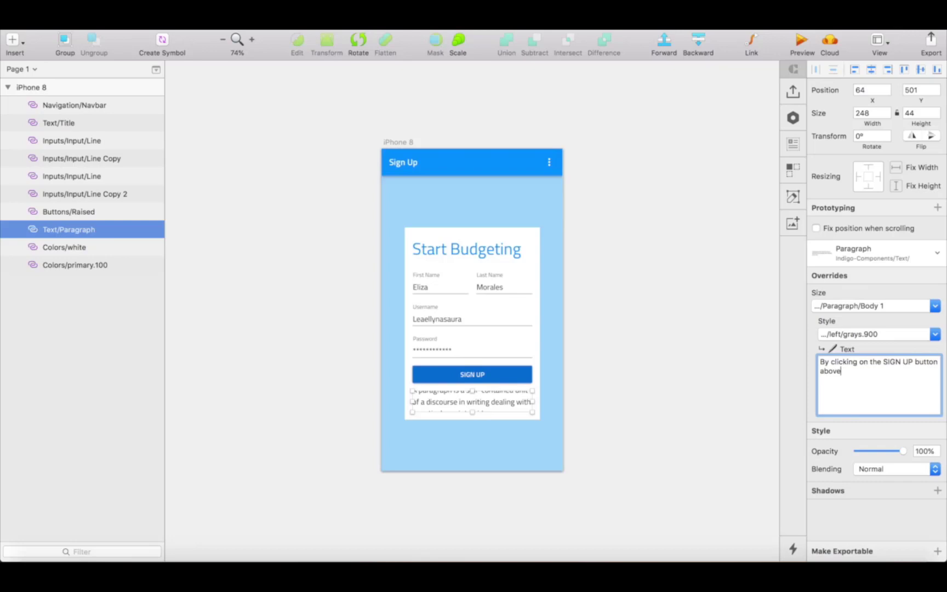
{"action": "type", "text": "of Use"}
{"action": "key", "text": "Return"}
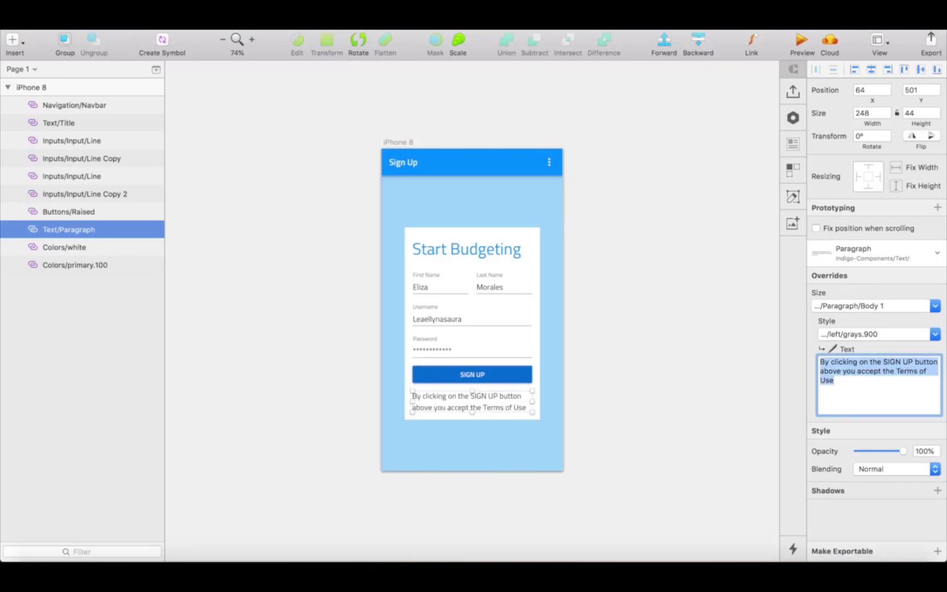
{"action": "left_click", "coordinate": [936, 305]}
{"action": "mouse_move", "coordinate": [811, 340]}
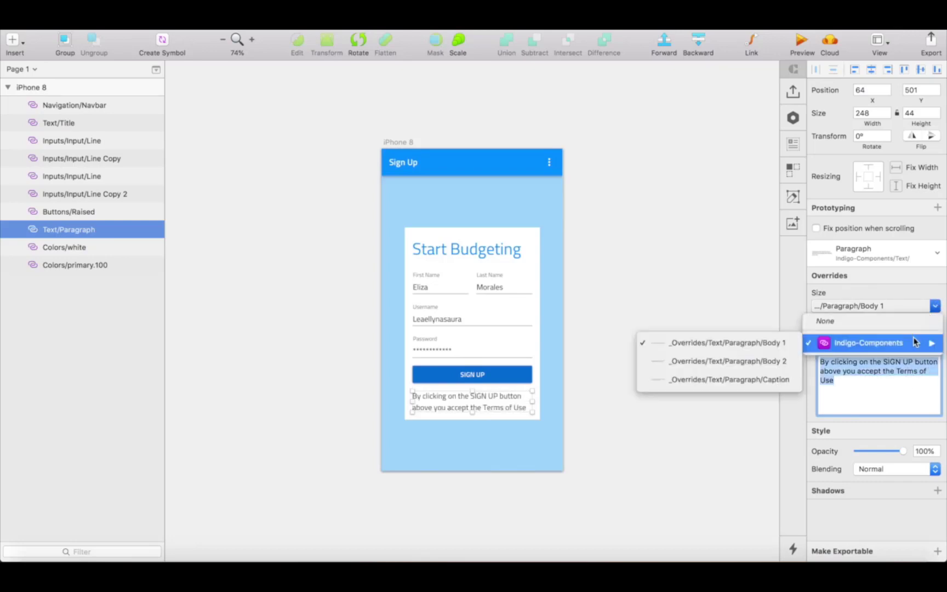
{"action": "left_click", "coordinate": [772, 374]}
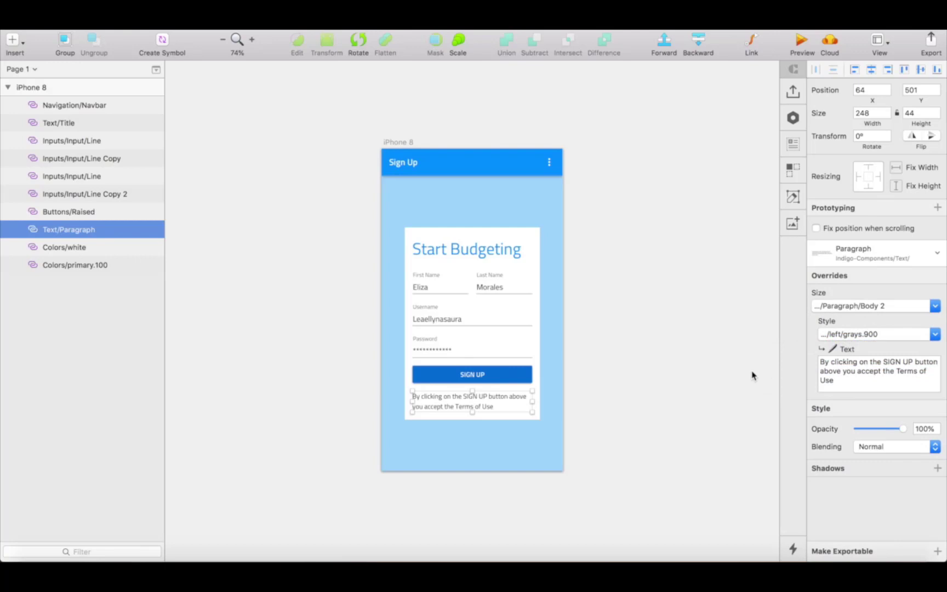
{"action": "left_click", "coordinate": [888, 335]}
{"action": "mouse_move", "coordinate": [901, 371]}
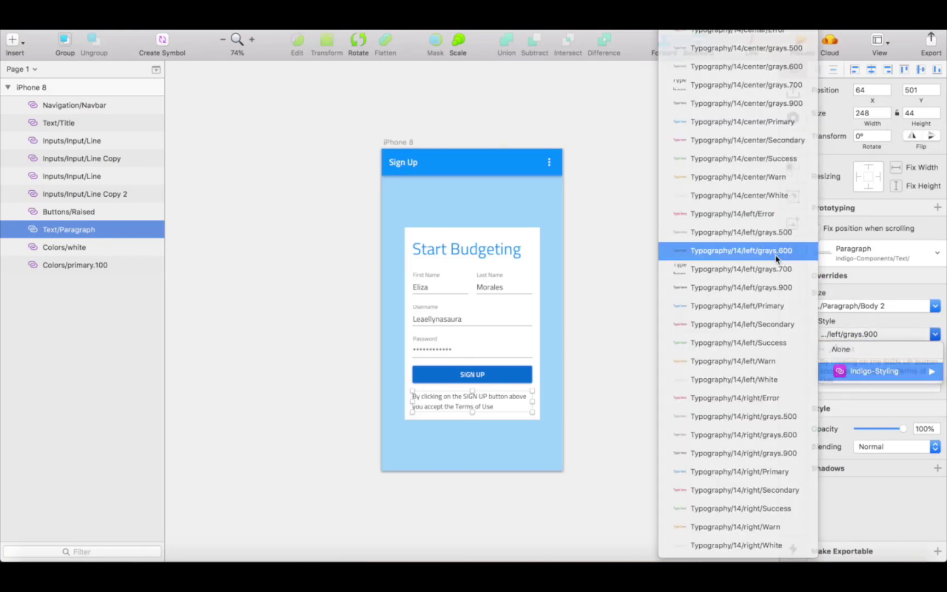
{"action": "left_click", "coordinate": [729, 252]}
{"action": "left_click", "coordinate": [708, 317]}
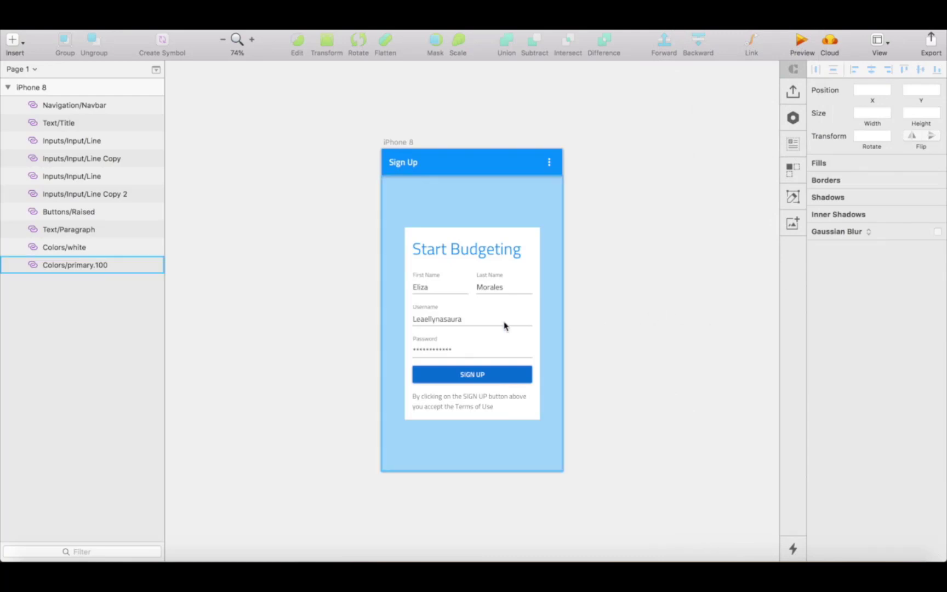
Group the layers from Title down to the white card into a group named Sign Up
{"action": "left_click", "coordinate": [69, 248]}
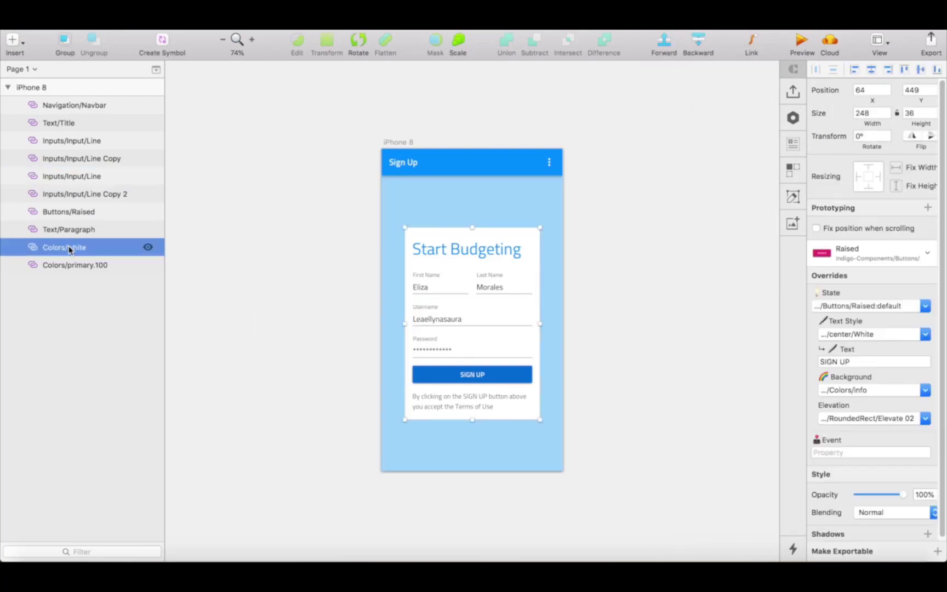
{"action": "left_click", "coordinate": [58, 123], "text": "shift"}
{"action": "key", "text": "super+g"}
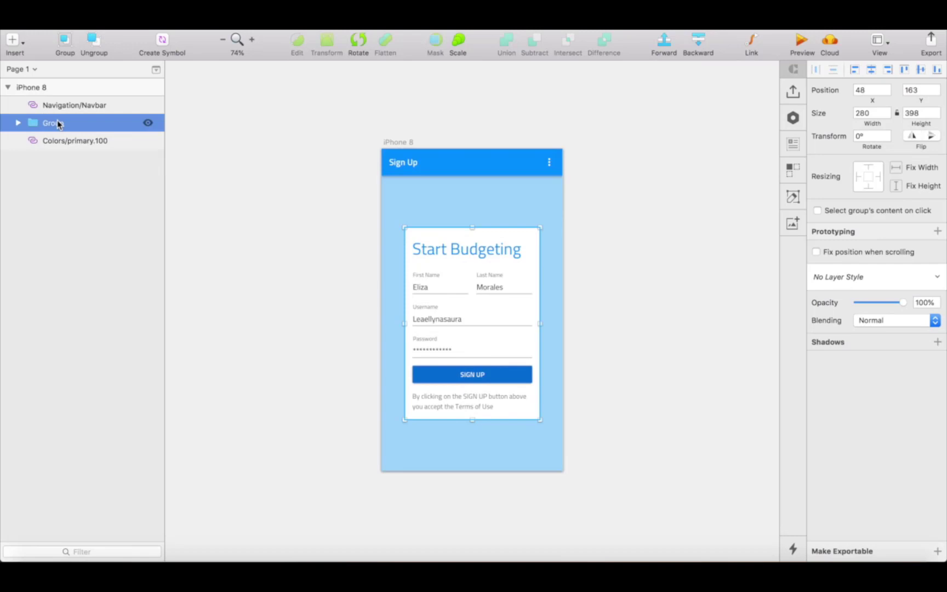
{"action": "double_click", "coordinate": [58, 123]}
{"action": "type", "text": "Sign U"}
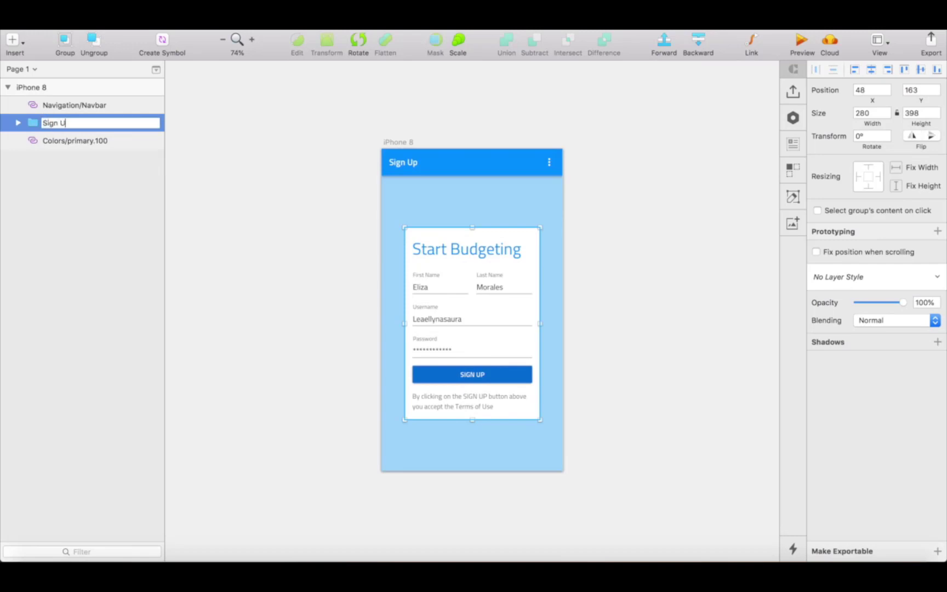
{"action": "type", "text": "p"}
{"action": "key", "text": "Return"}
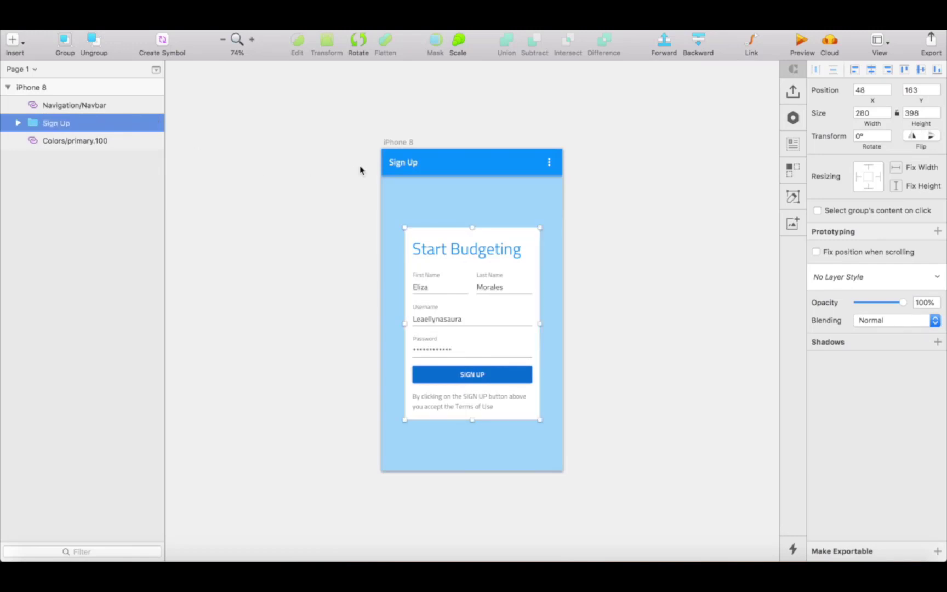
{"action": "key", "text": "alt"}
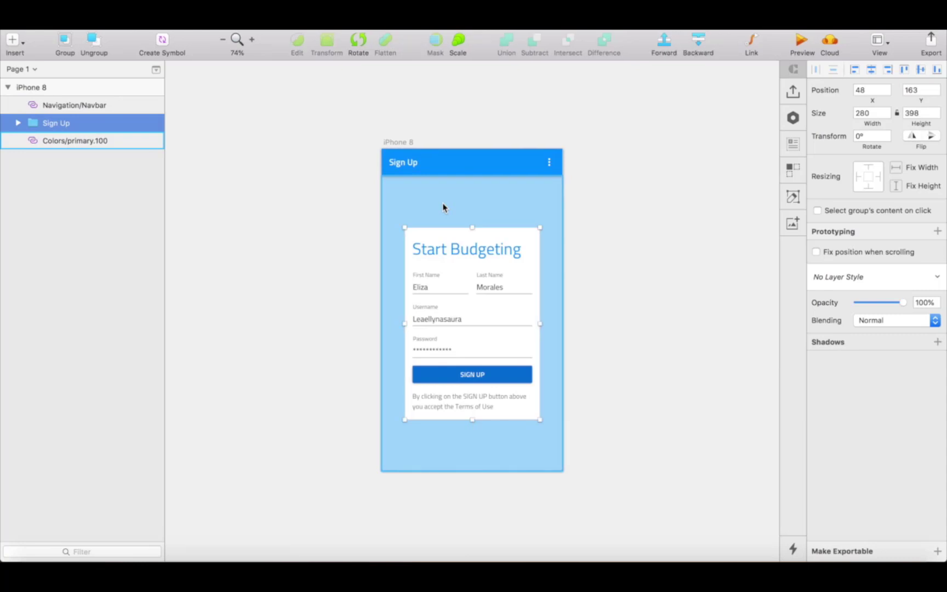
Rename the first layers inside Sign Up to Navbar, Title and First Name
{"action": "left_click", "coordinate": [19, 123]}
{"action": "double_click", "coordinate": [74, 105]}
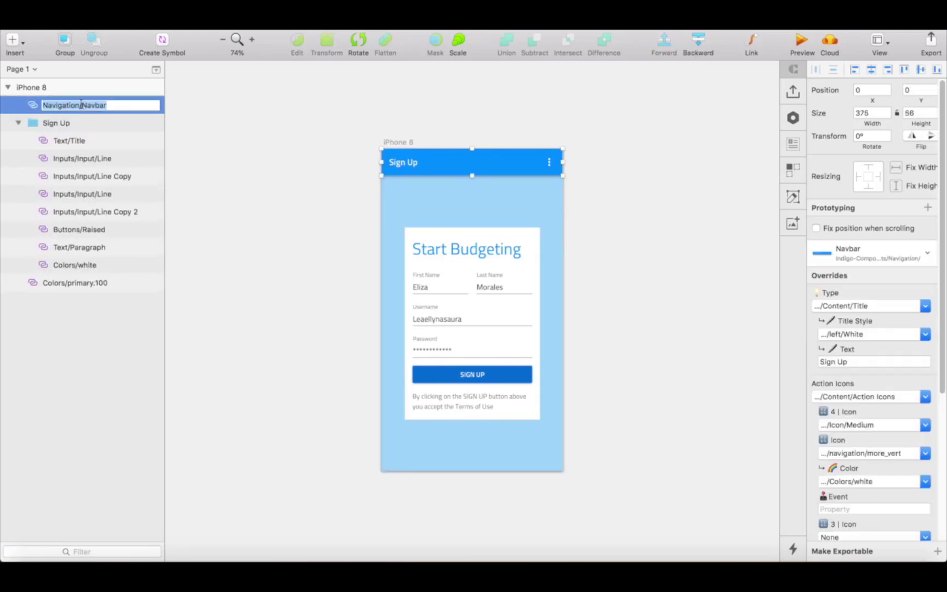
{"action": "type", "text": "Navbar"}
{"action": "key", "text": "Tab"}
{"action": "key", "text": "BackSpace"}
{"action": "key", "text": "Tab"}
{"action": "type", "text": "First Name"}
{"action": "key", "text": "Tab"}
Rename the remaining layers Last Name, Username, Password, SignUp, Paragraph and Background
{"action": "type", "text": "Last Name"}
{"action": "key", "text": "Tab"}
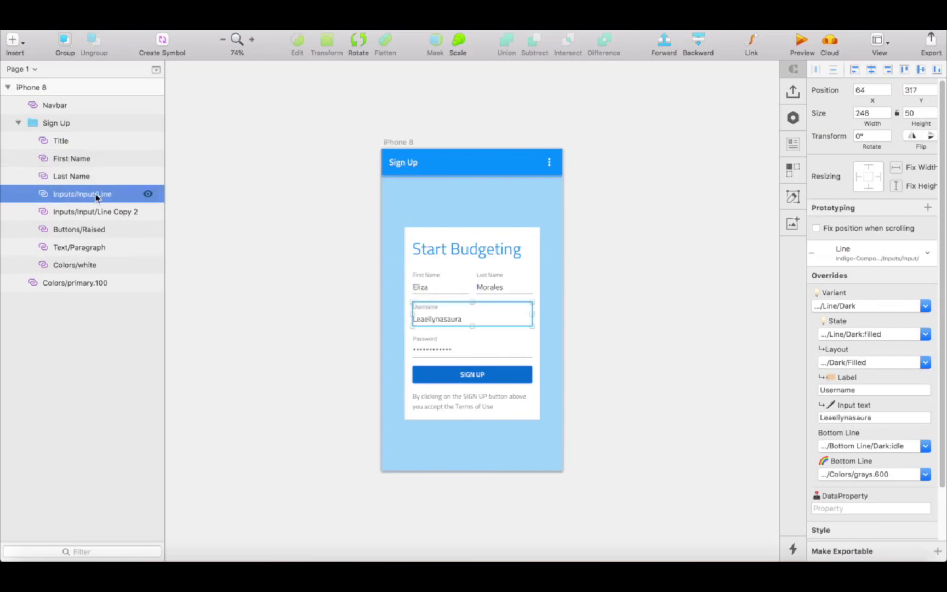
{"action": "type", "text": "Username"}
{"action": "key", "text": "Tab"}
{"action": "type", "text": "Password"}
{"action": "key", "text": "Tab"}
{"action": "type", "text": "SignUp"}
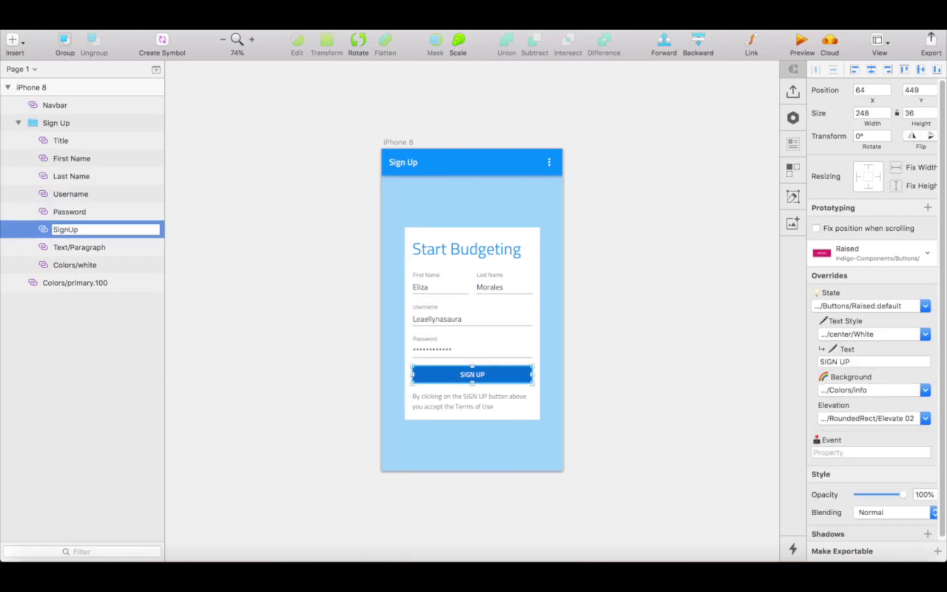
{"action": "key", "text": "Tab"}
{"action": "type", "text": "Paragraph"}
{"action": "key", "text": "Tab"}
{"action": "type", "text": "Background"}
{"action": "key", "text": "Tab"}
{"action": "type", "text": "Background"}
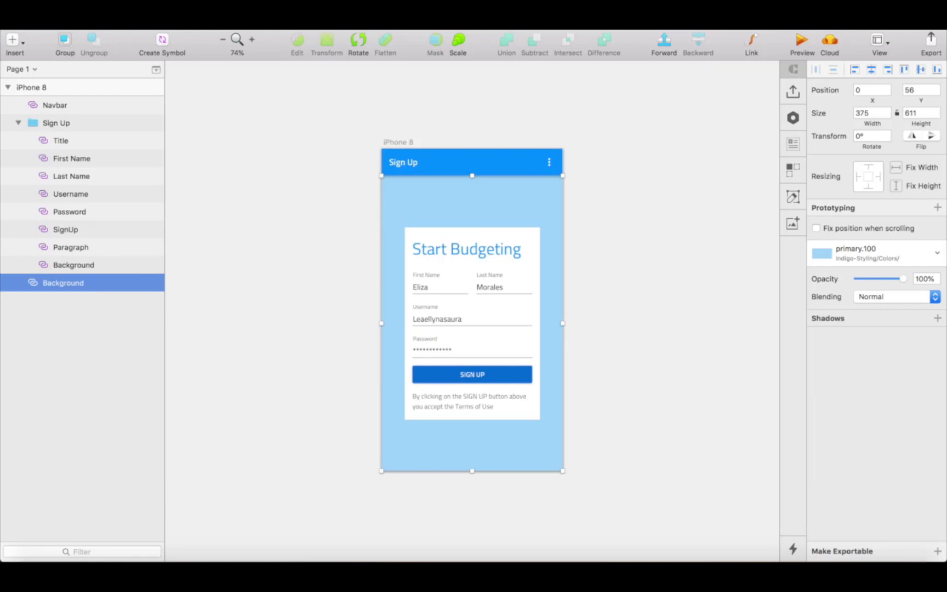